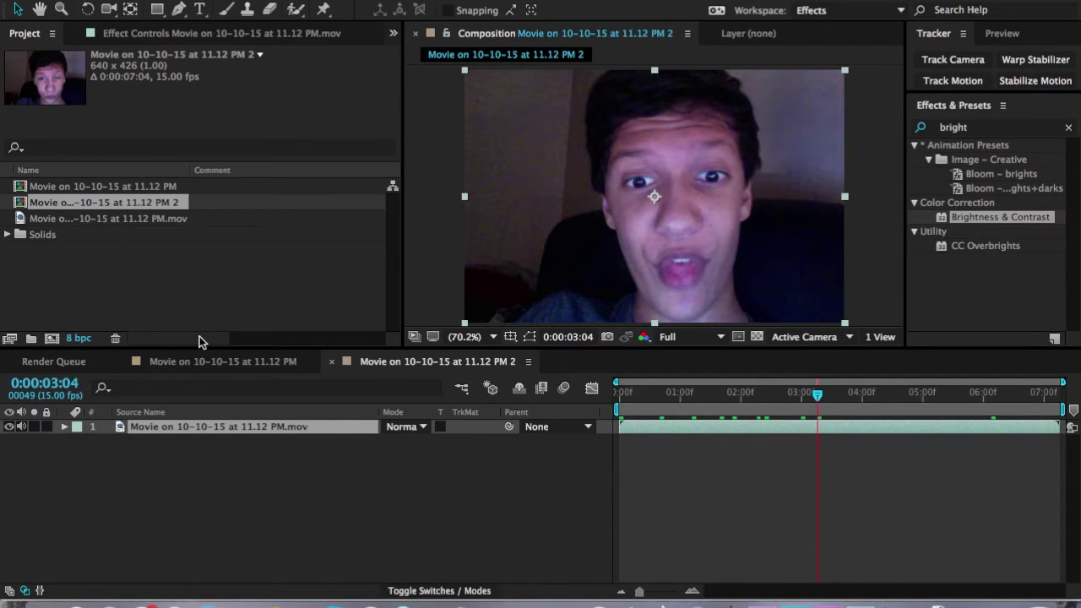
- Zoom into the PM 2 composition to inspect footage noise around the face, then fit the view
left_click(233, 365)
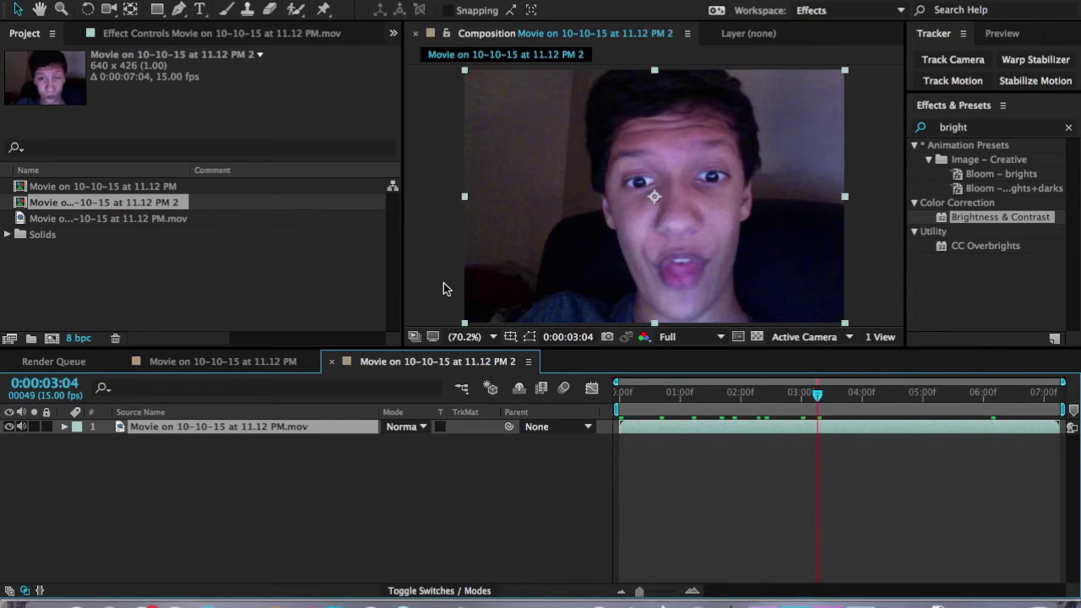
key("period")
key("period")
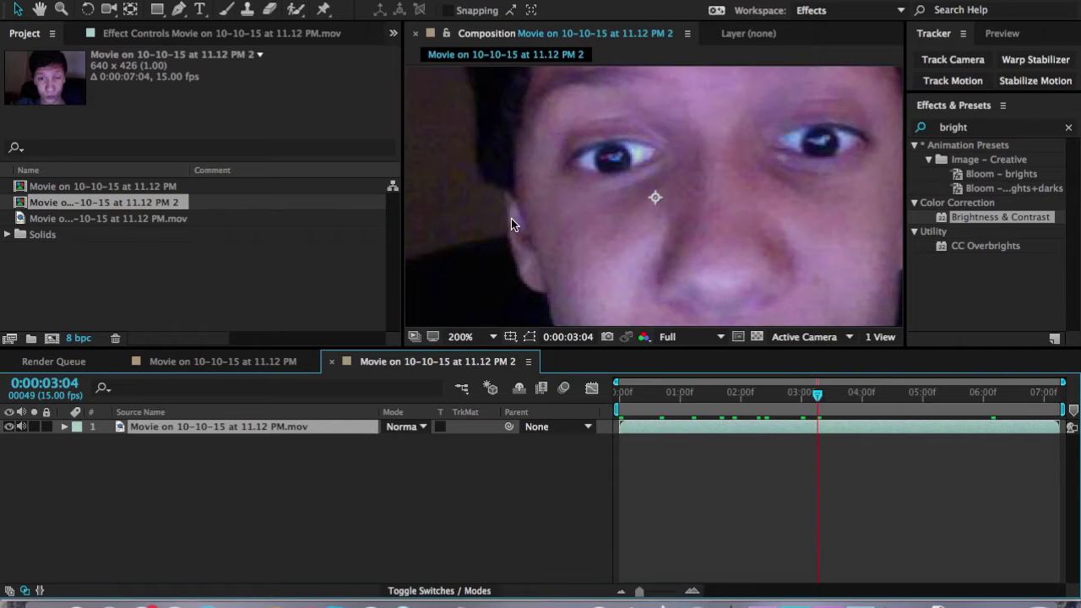
key("h")
left_click_drag(519, 194, 944, 235)
left_click_drag(613, 214, 541, 173)
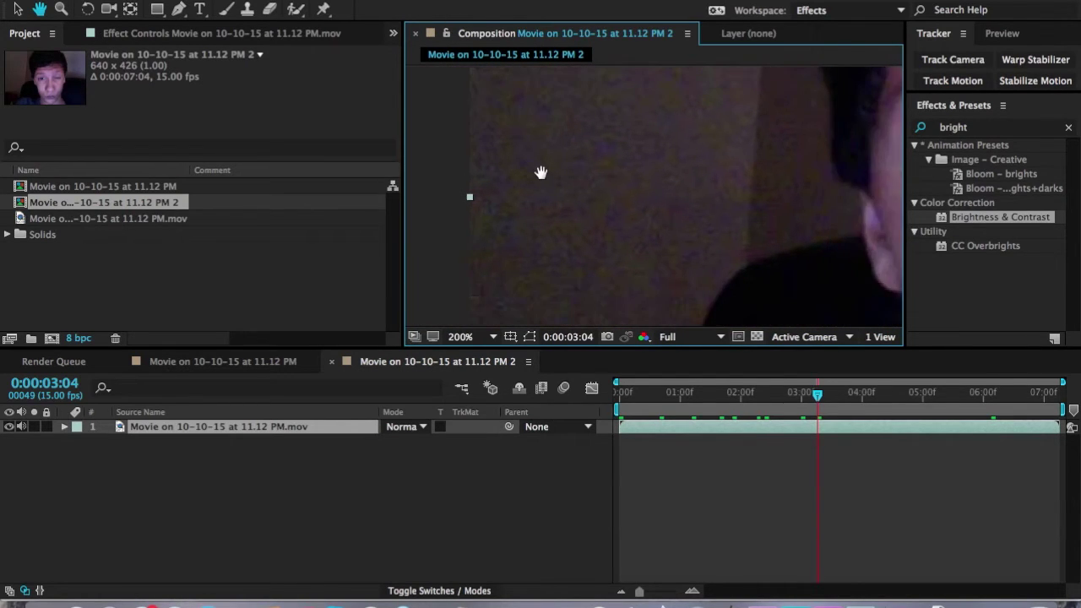
scroll(540, 172, "down", 2)
left_click_drag(715, 207, 611, 234)
key("v")
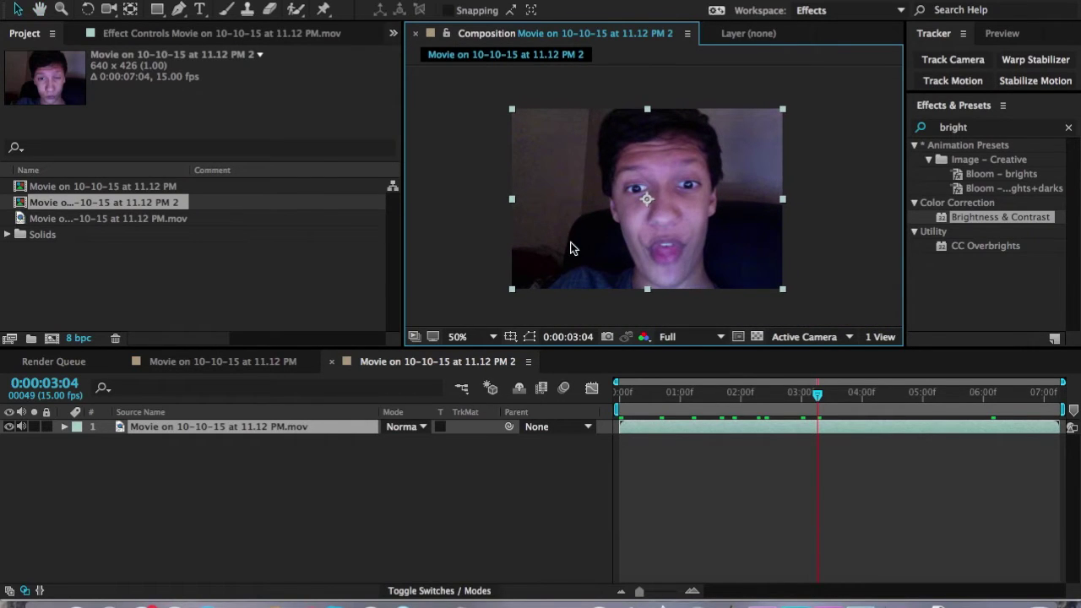
left_click(453, 338)
left_click(461, 333)
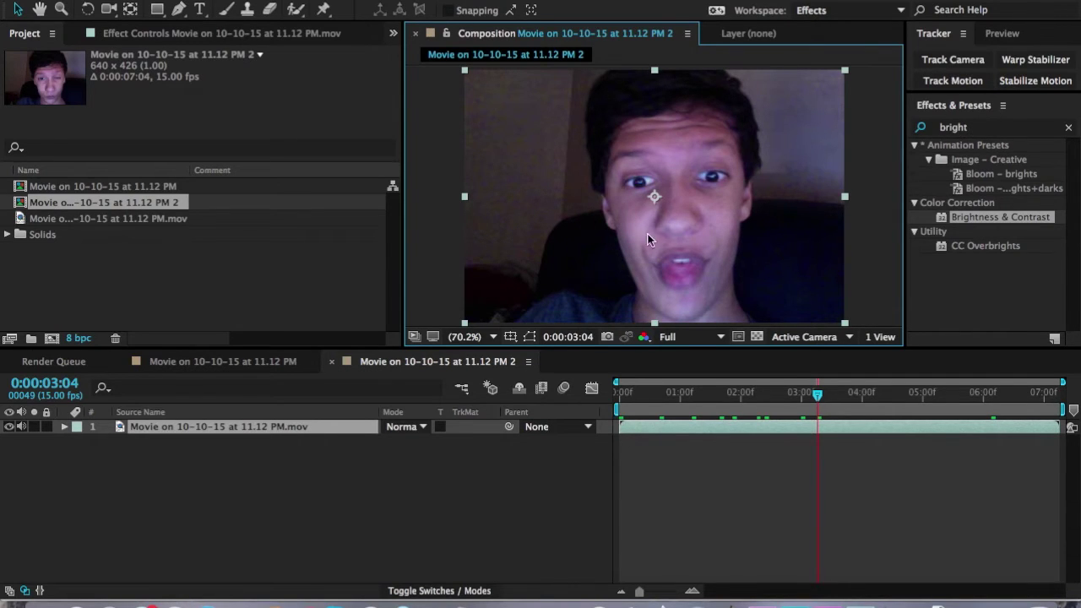
- At 0:00:05:08 in the original composition, toggle the brightness adjustment layer off and on
left_click(207, 361)
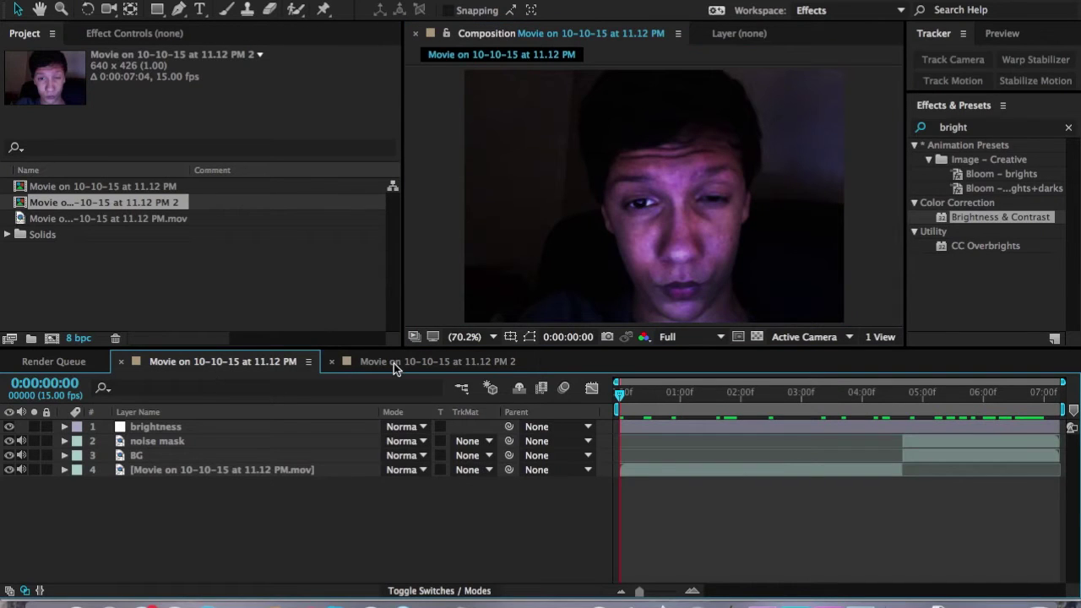
left_click(955, 406)
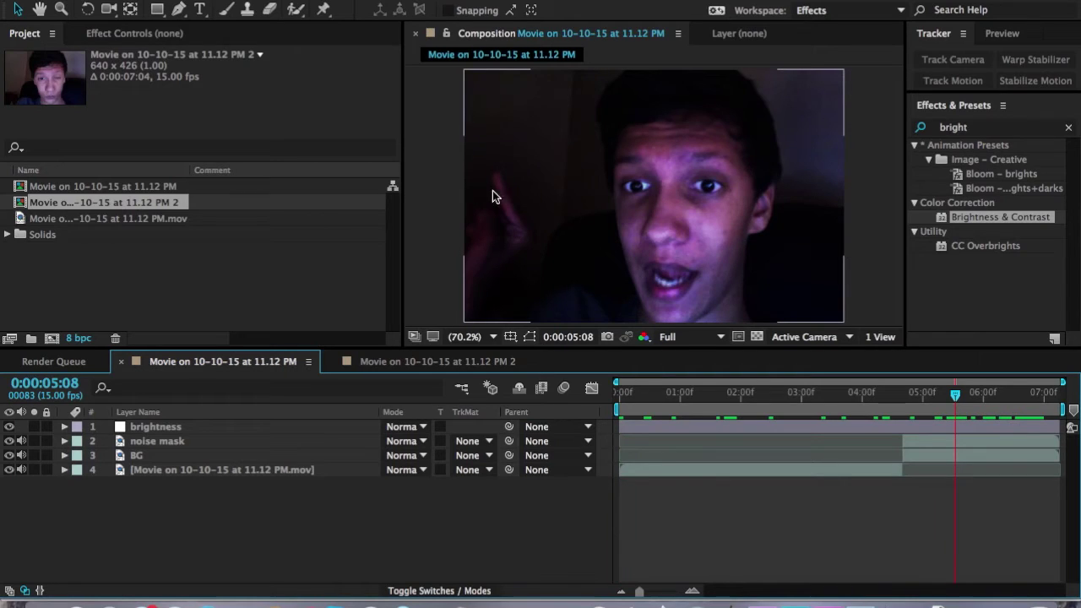
left_click(194, 426)
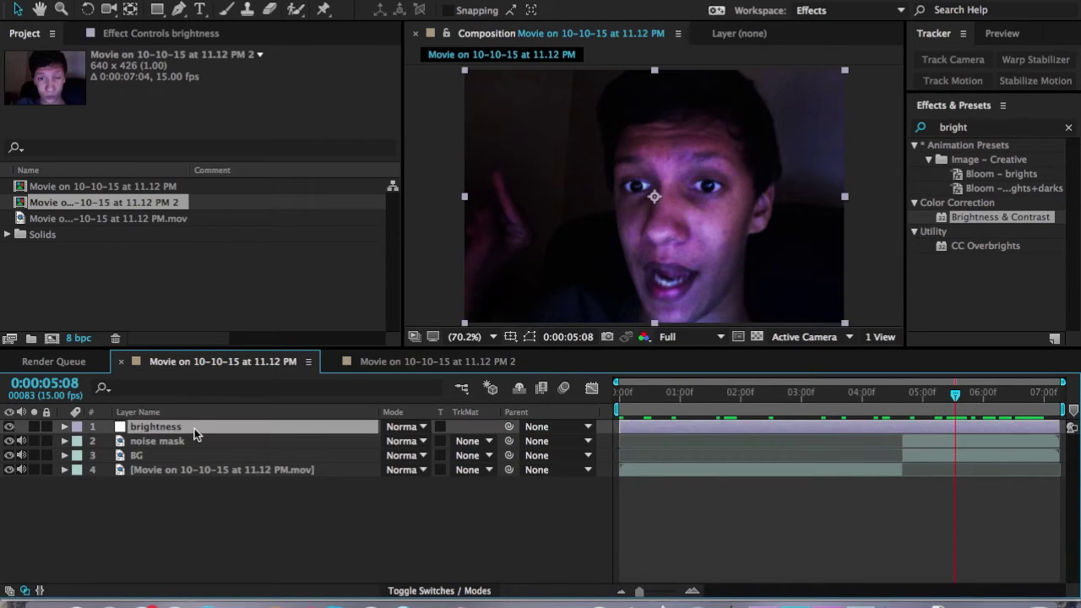
left_click(9, 426)
left_click(8, 427)
- Flip between the PM 2 and four-layer compositions to compare them
left_click(453, 363)
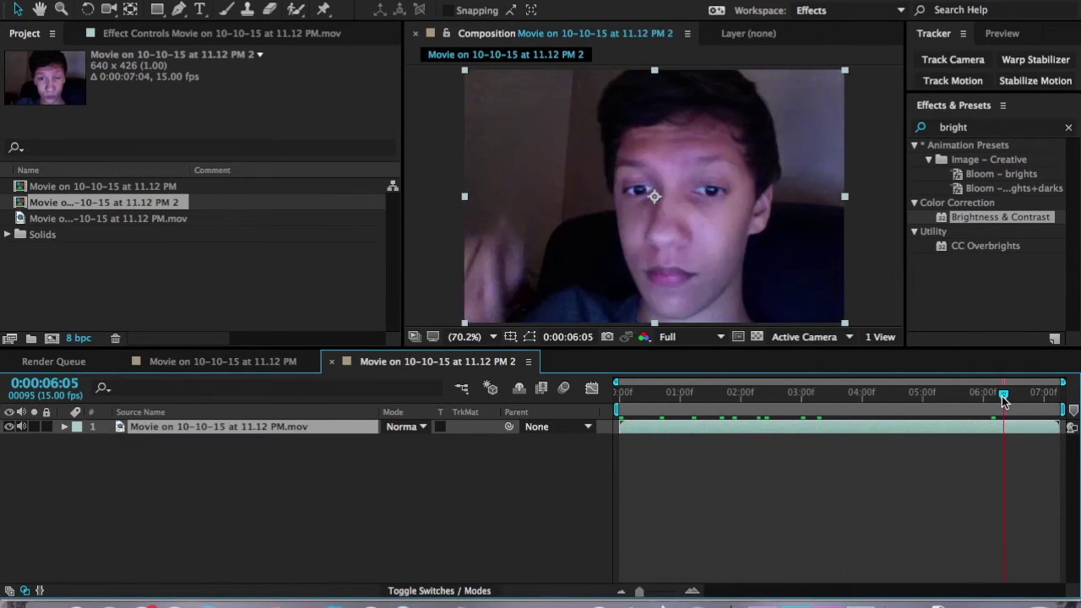
left_click(272, 360)
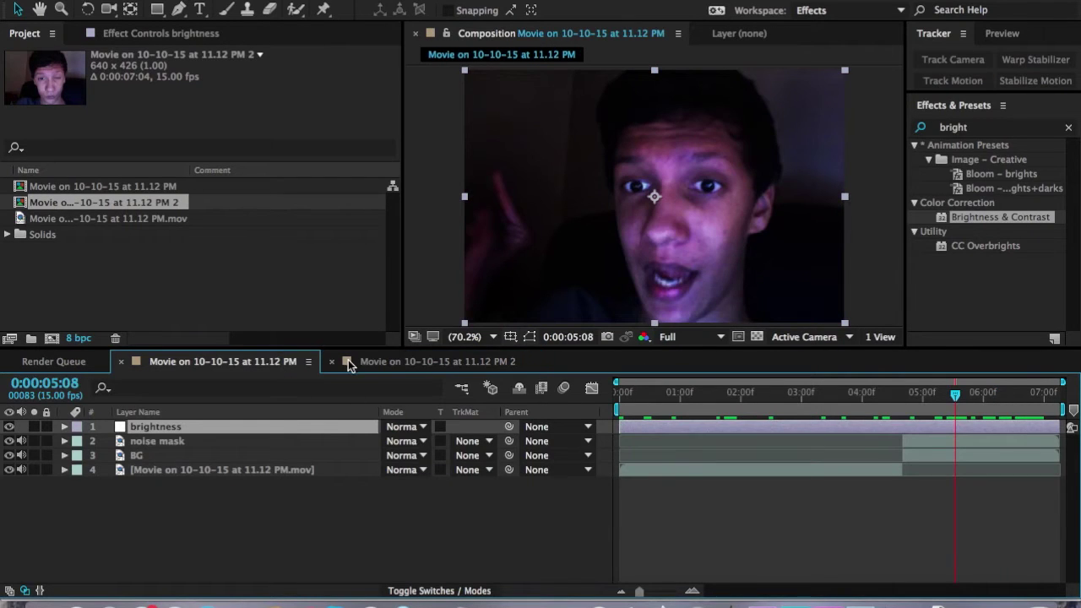
left_click(352, 364)
left_click(282, 365)
left_click(514, 361)
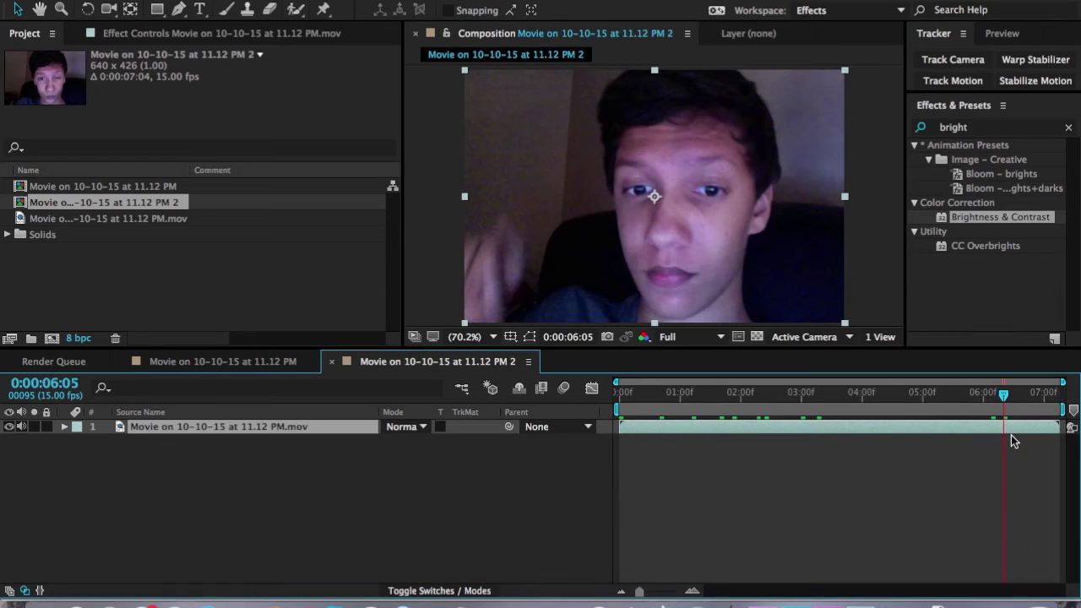
- Match the PM 2 composition's current time to the original's 0:00:05:08
left_click_drag(1006, 397, 971, 397)
left_click(249, 361)
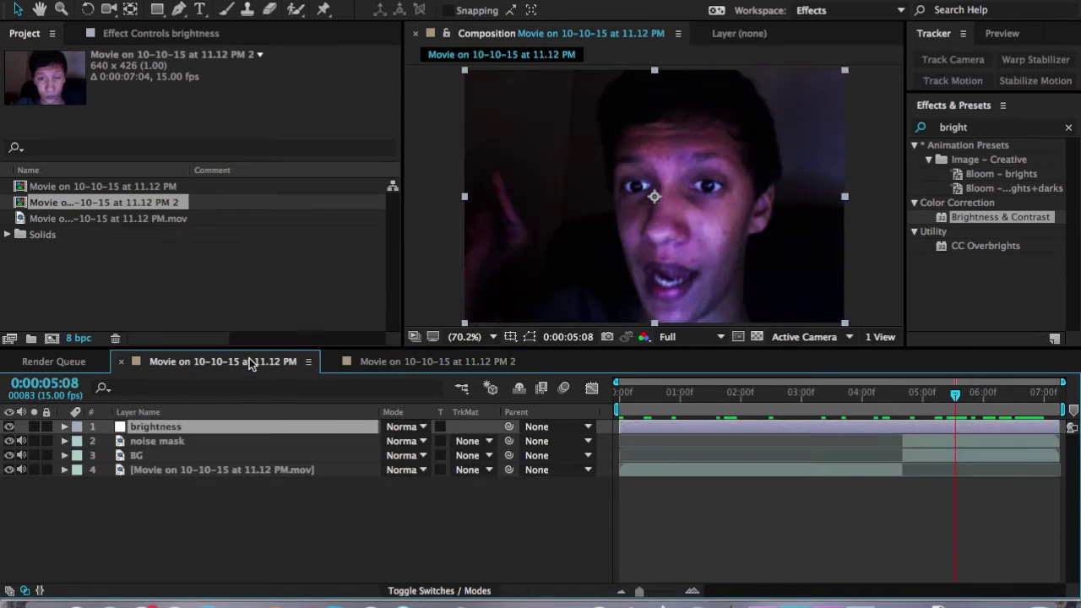
left_click(449, 362)
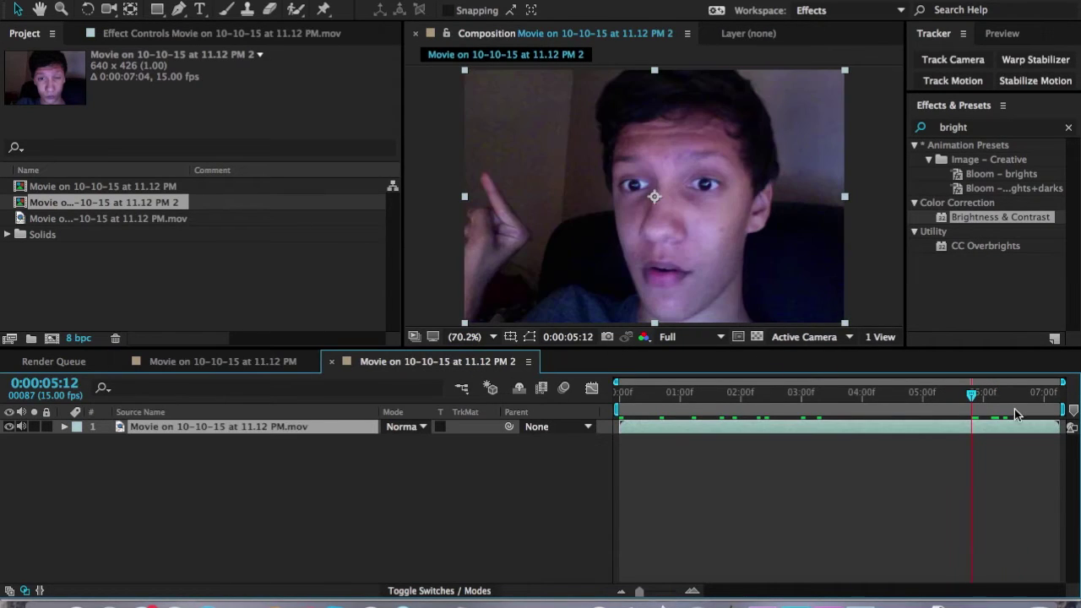
left_click_drag(971, 403, 958, 403)
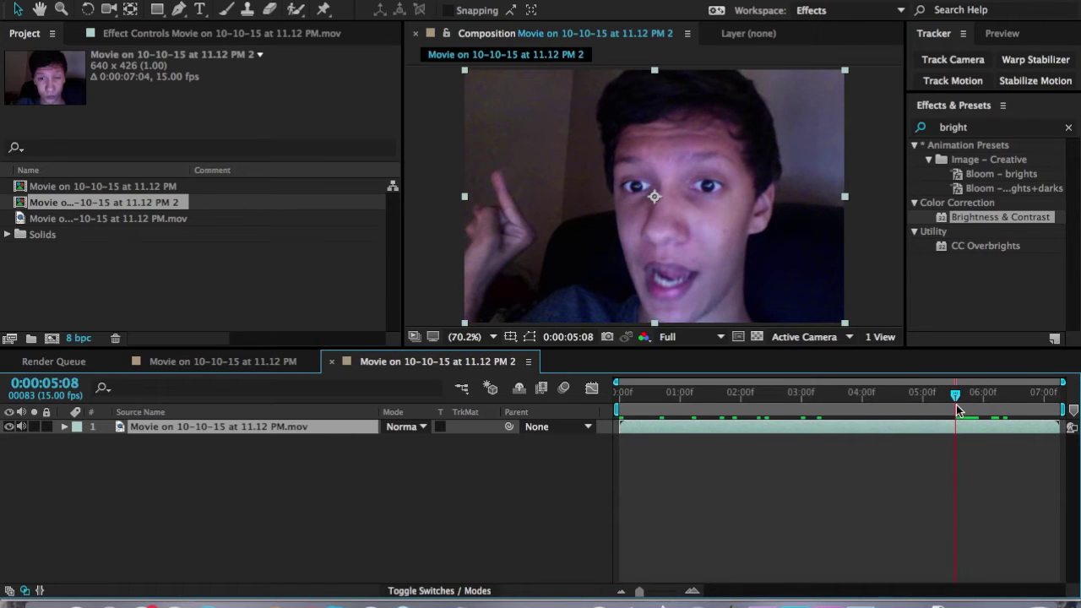
left_click(287, 363)
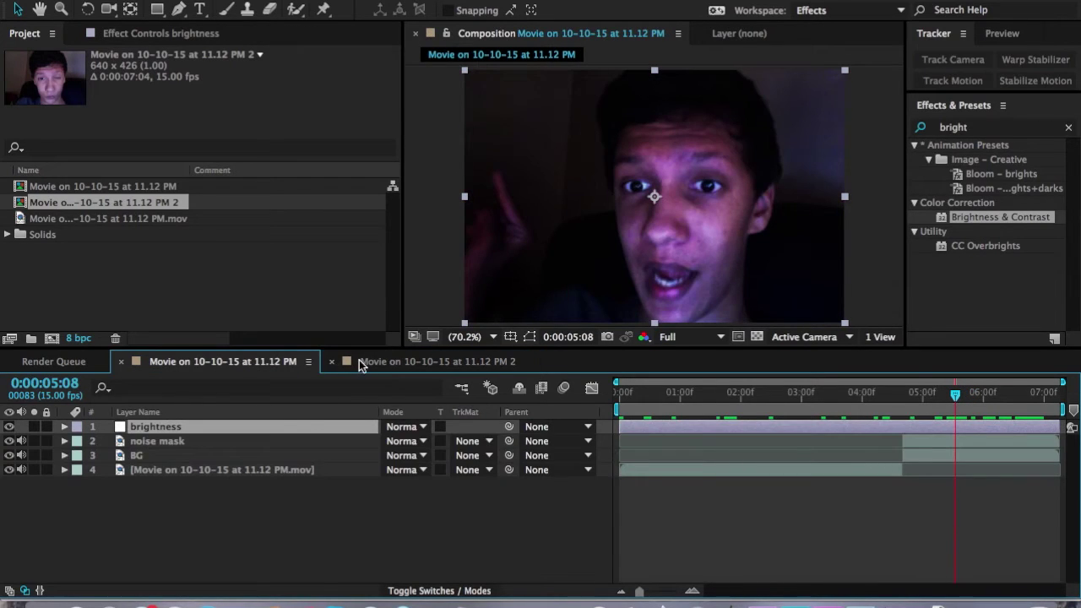
- Compare both compositions once more, then close the PM 2 composition
left_click(362, 364)
left_click(260, 365)
left_click(437, 361)
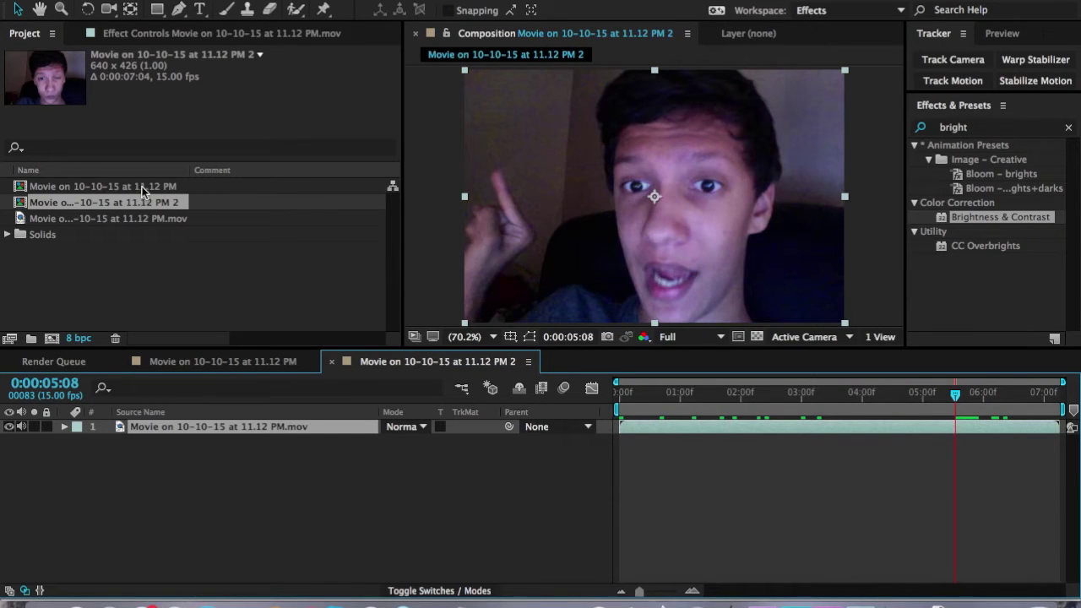
left_click(331, 362)
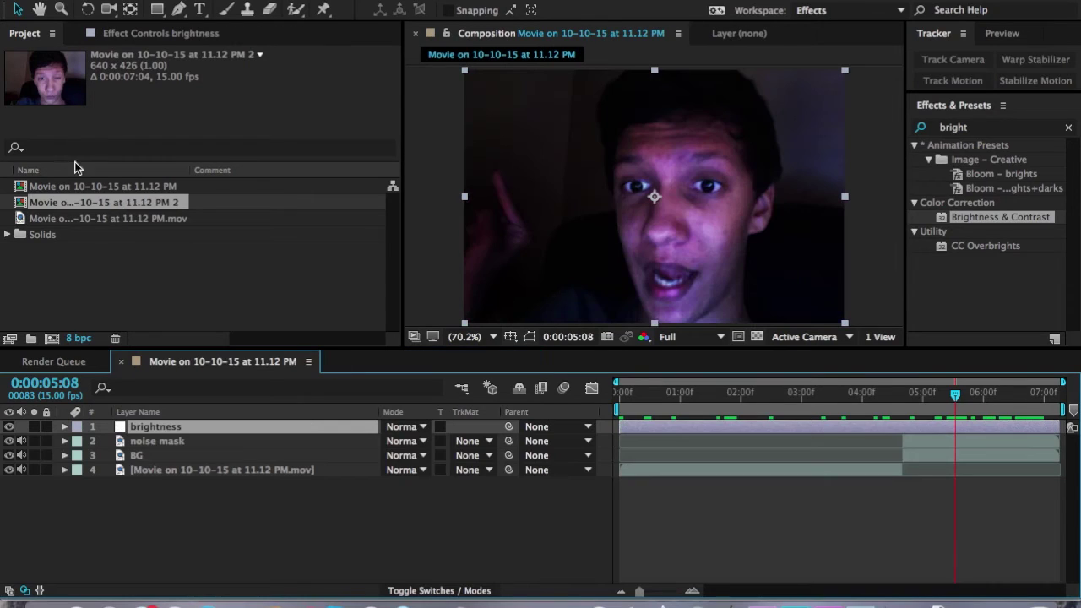
- Create a new composition from the raw .mov footage and scrub through it
left_click(76, 219)
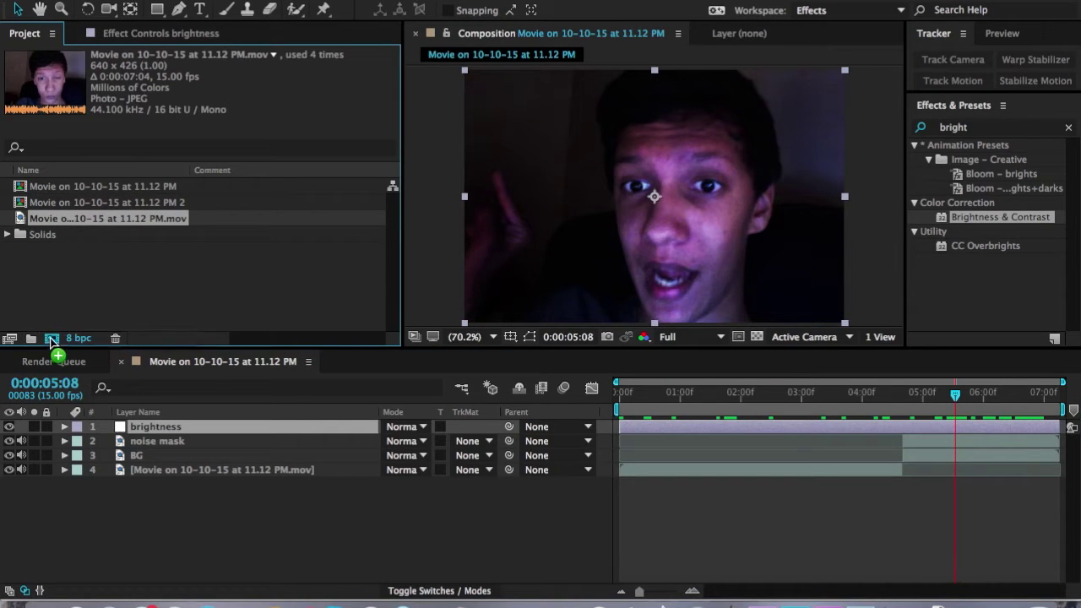
left_click(51, 339)
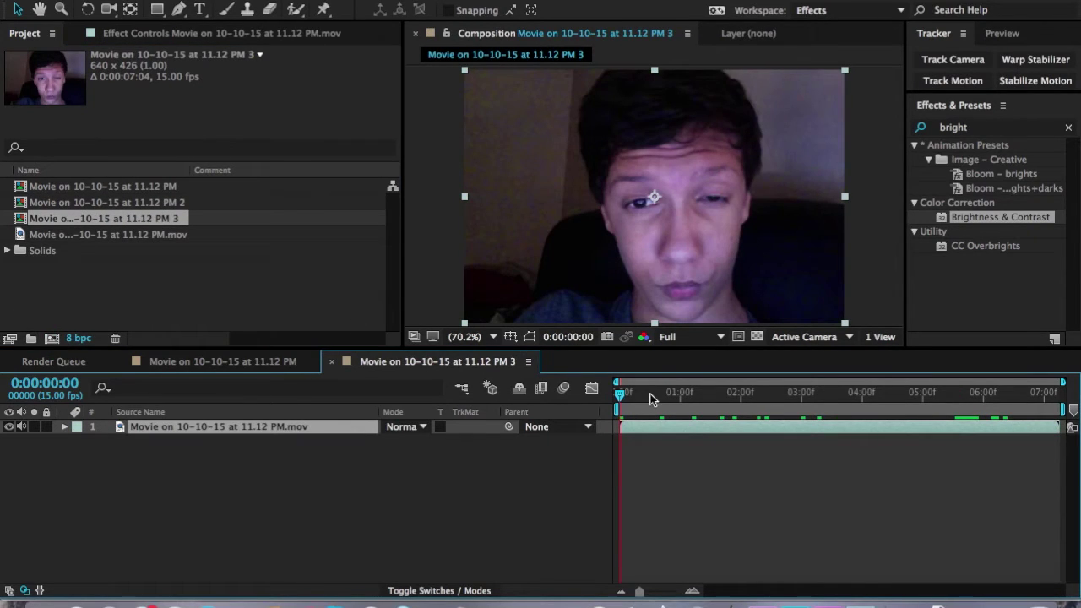
left_click_drag(650, 397, 620, 394)
- Check the effects on the original composition's movie layer at its first frame, then return to PM 3
left_click(211, 361)
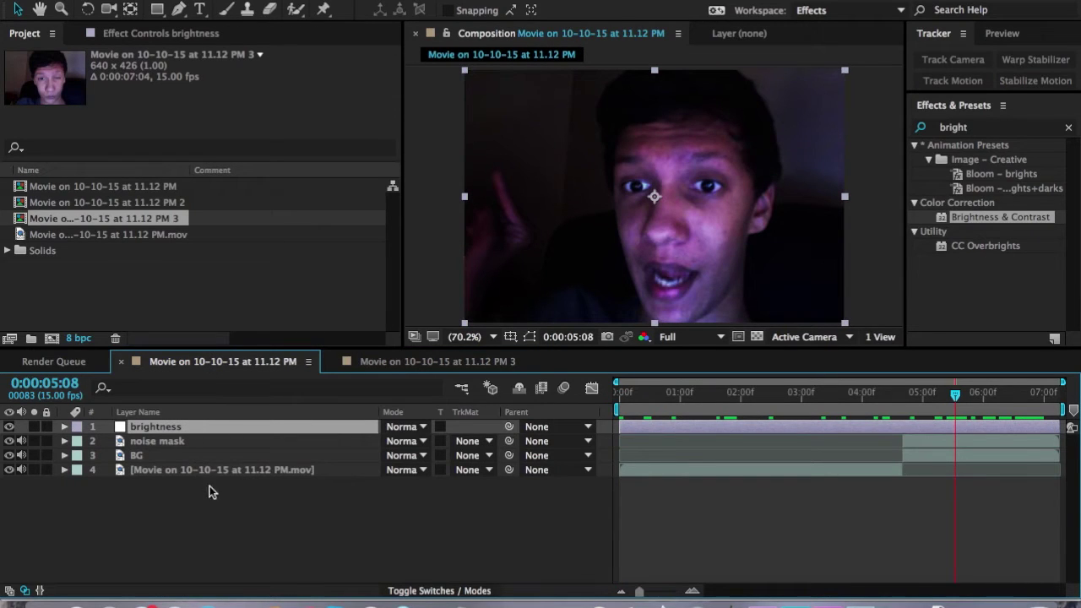
key("Home")
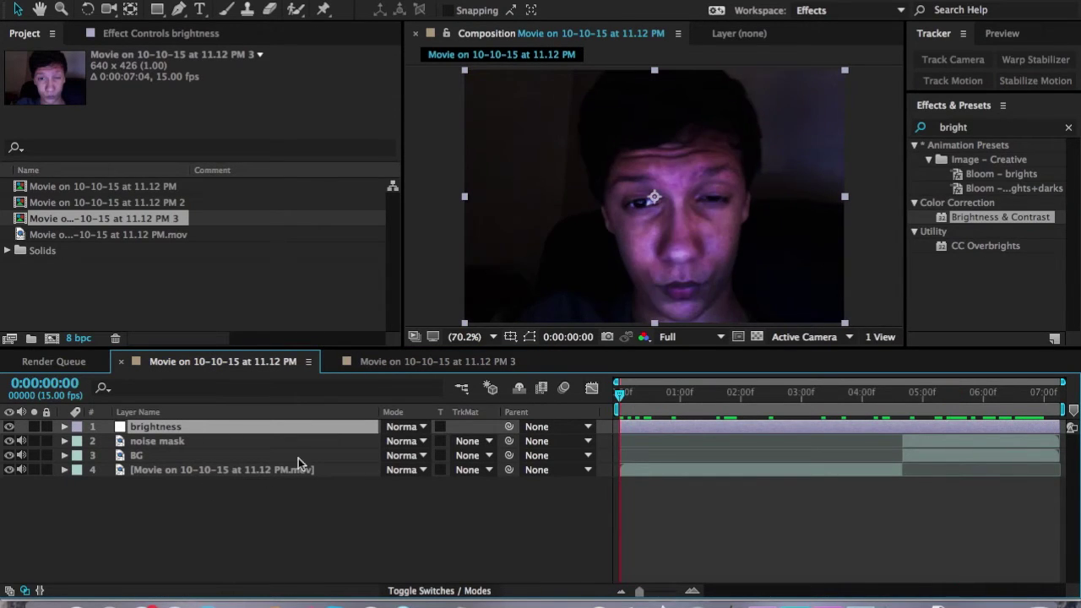
left_click(256, 469)
left_click(144, 37)
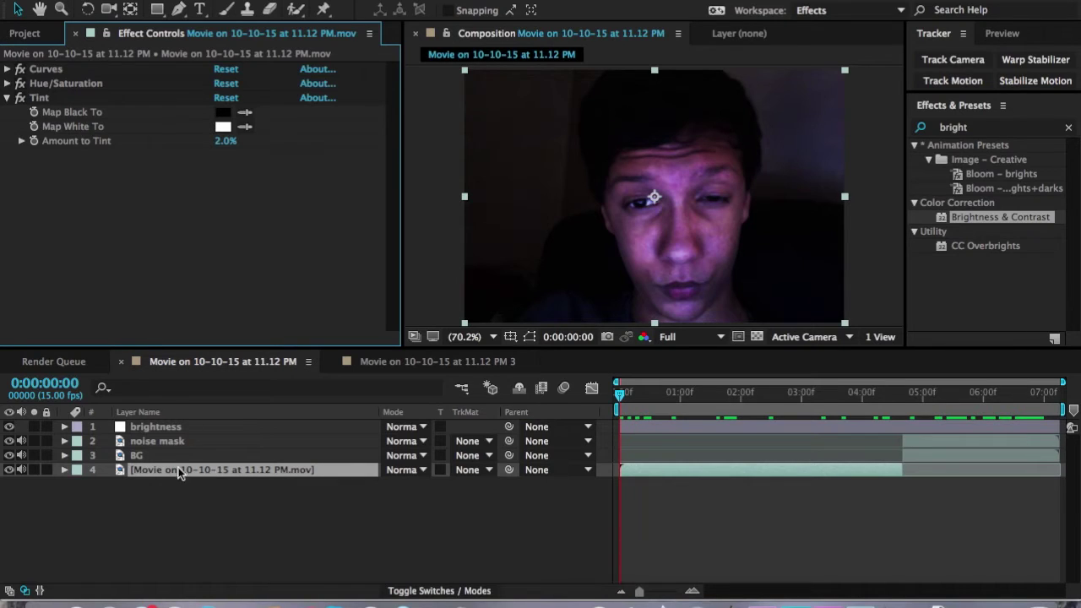
left_click(463, 362)
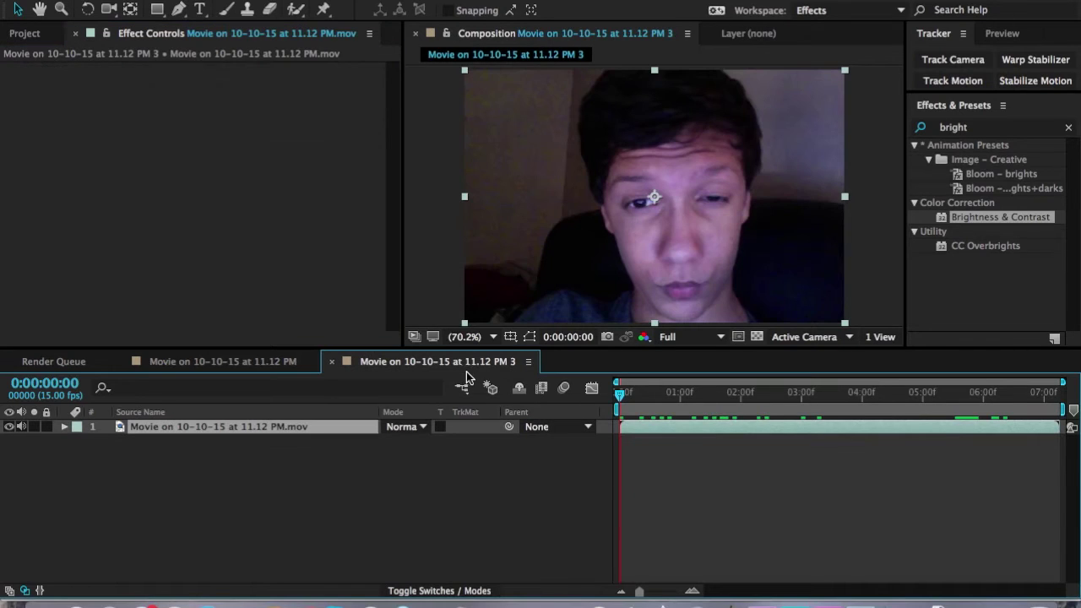
- Apply Curves to the PM 3 footage and review the original composition's Curves settings
left_click(923, 129)
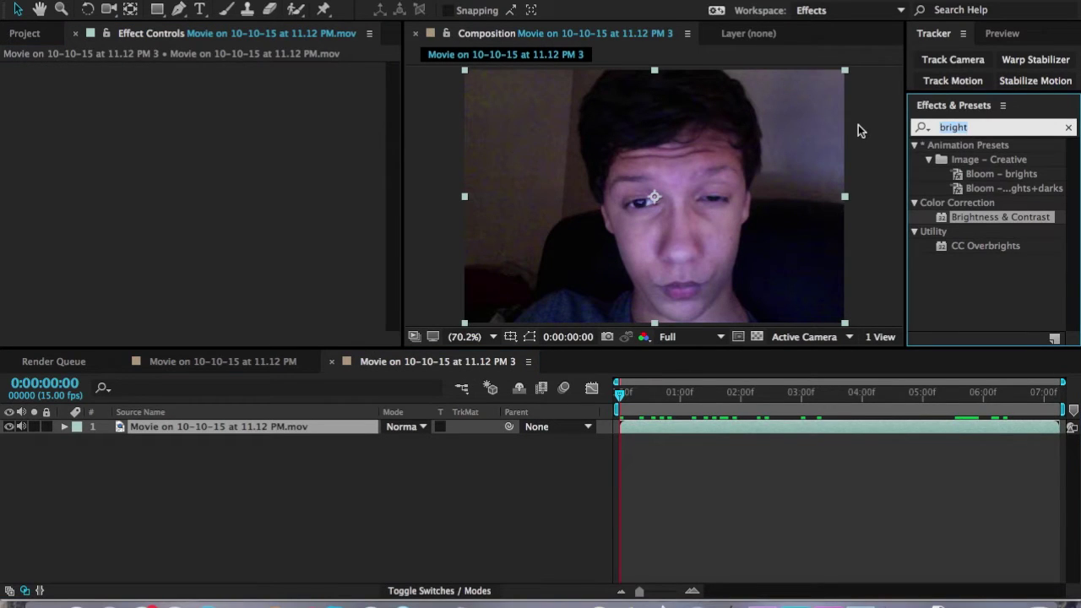
type("curves")
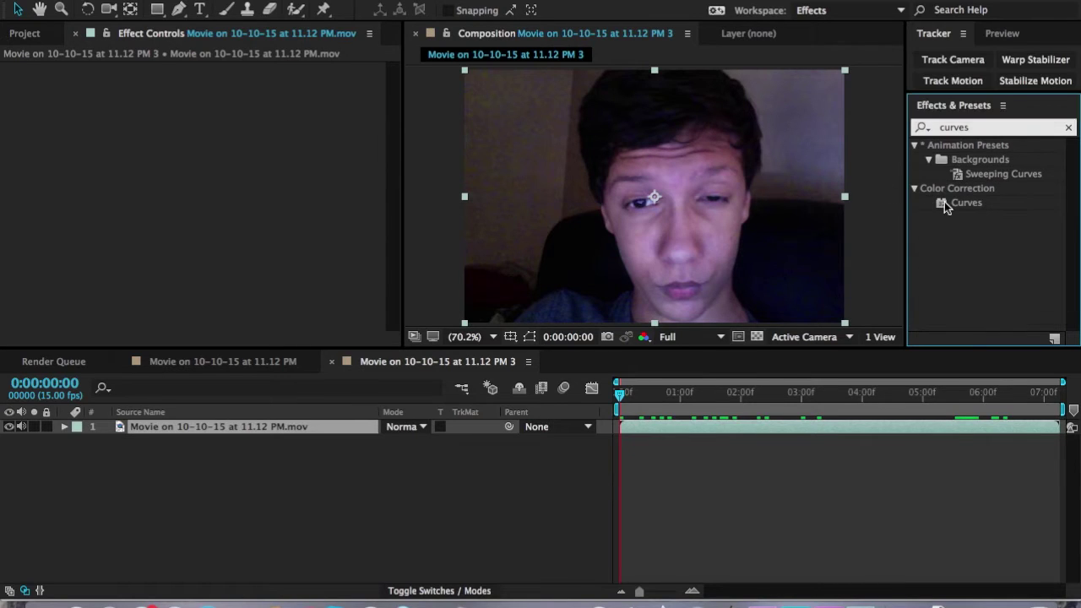
double_click(944, 203)
left_click(292, 363)
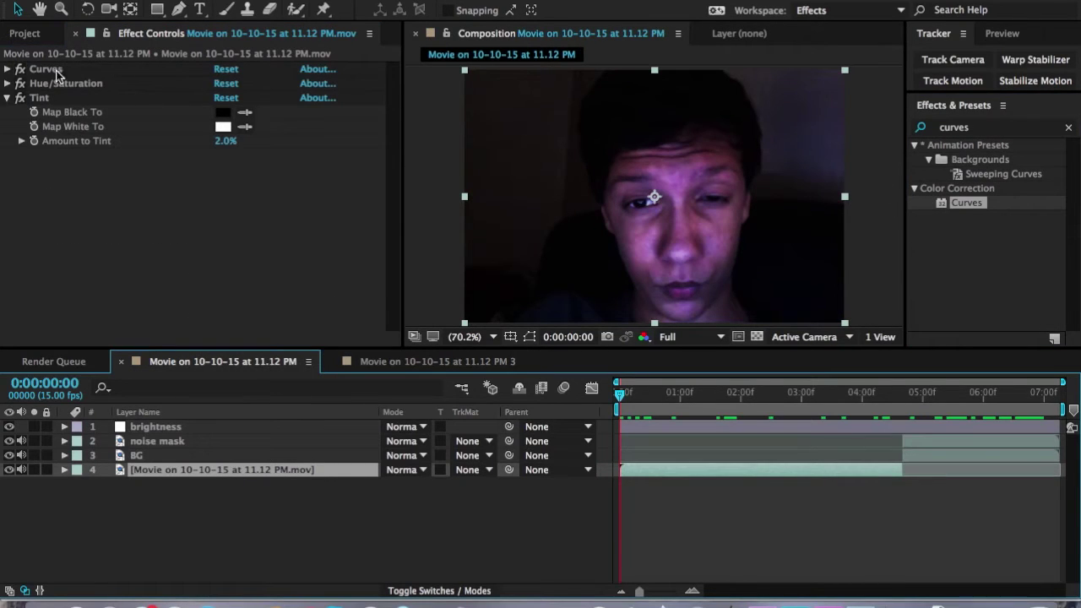
left_click(7, 70)
left_click(8, 71)
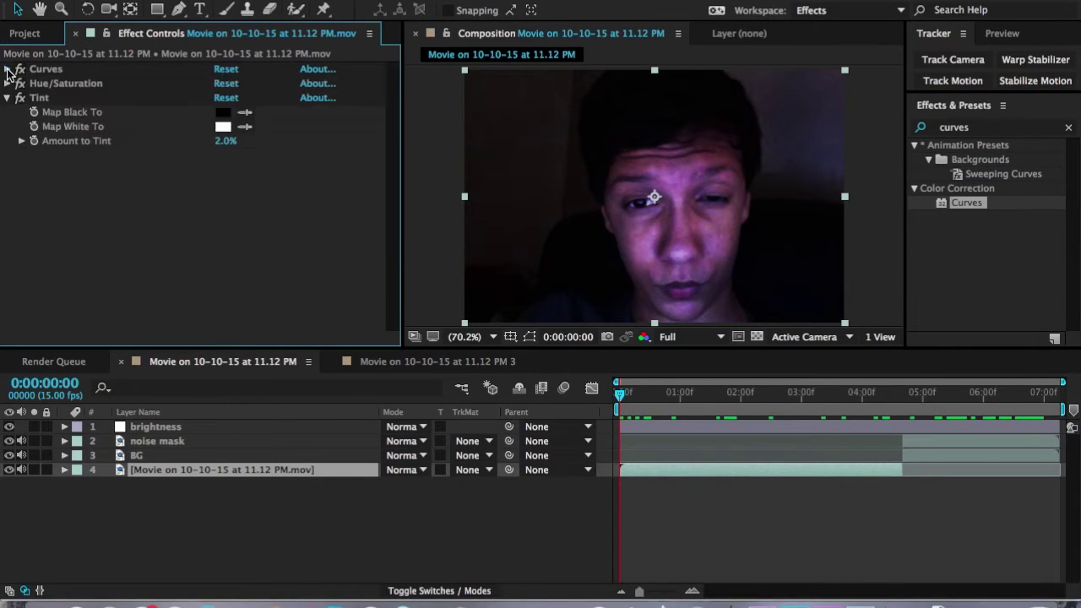
left_click(446, 360)
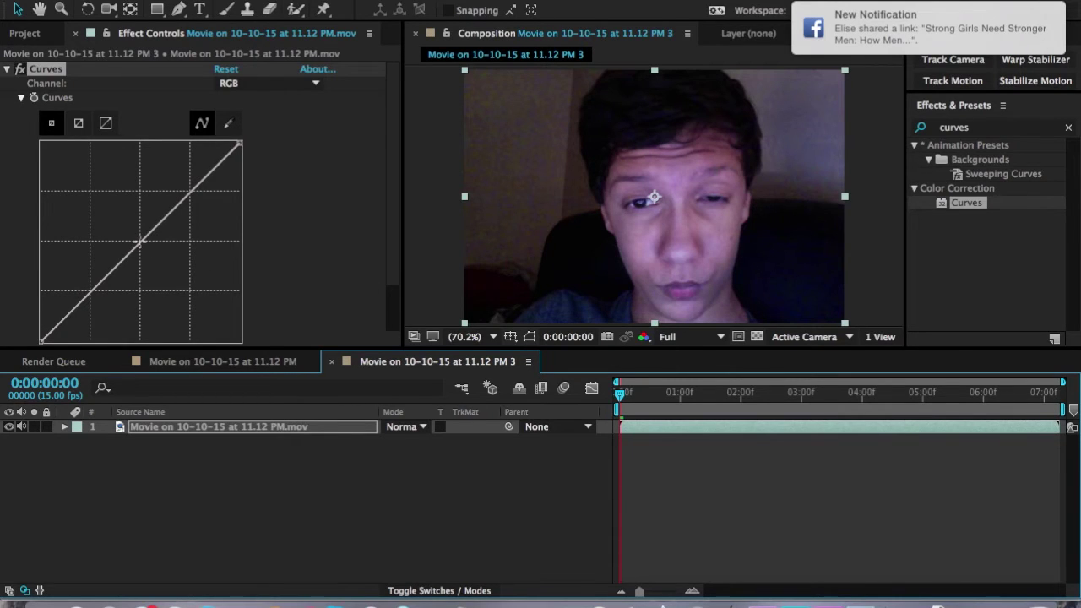
- Pull the middle of the RGB curve down-right, smooth it, and compare with Curves toggled off
scroll(335, 247, "down", 3)
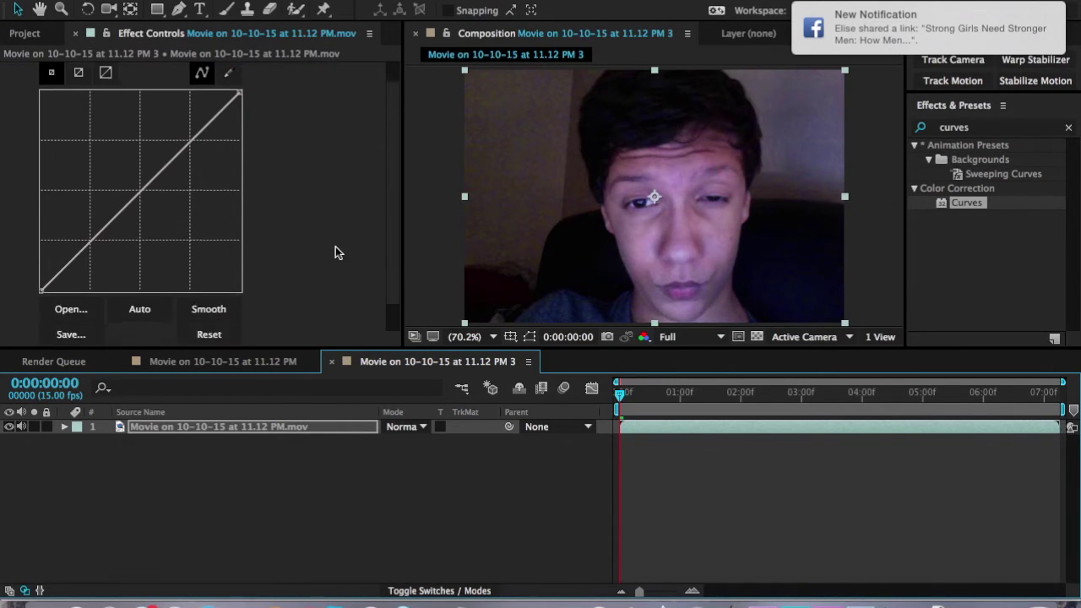
left_click(139, 184)
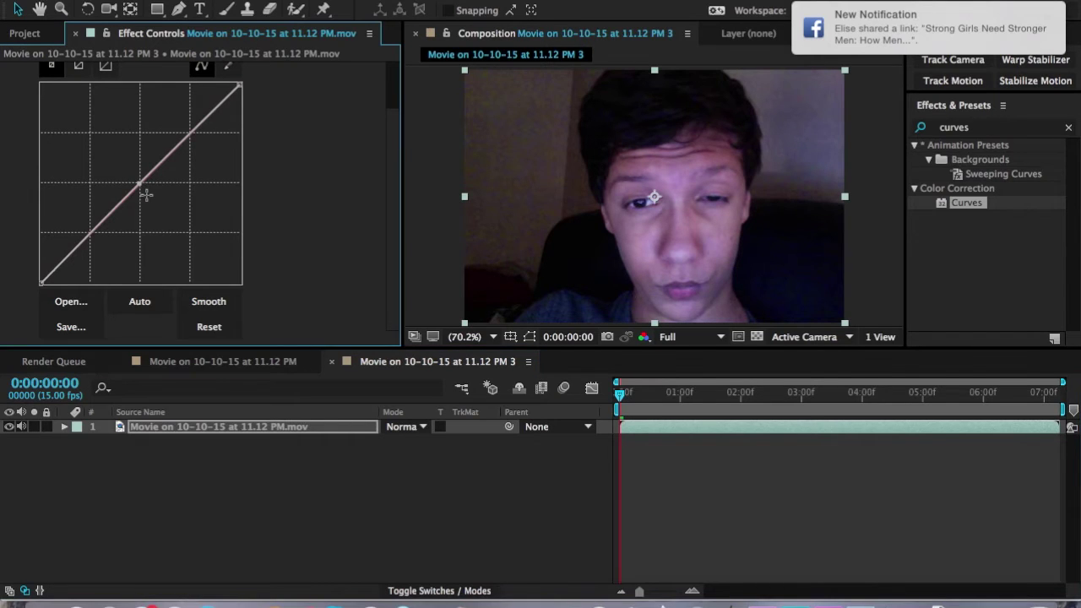
left_click_drag(139, 183, 173, 217)
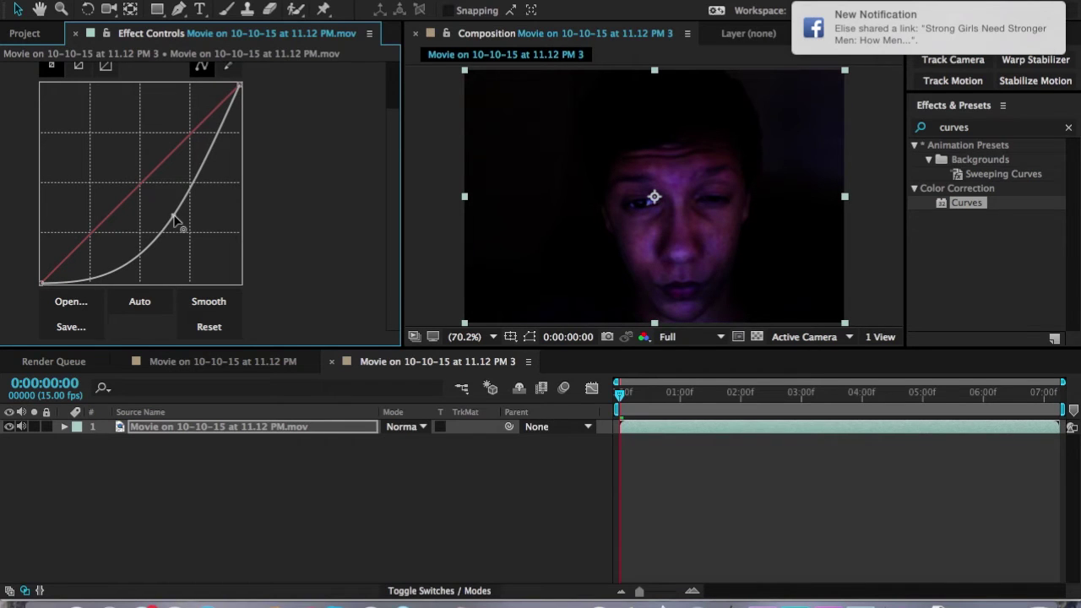
left_click(208, 301)
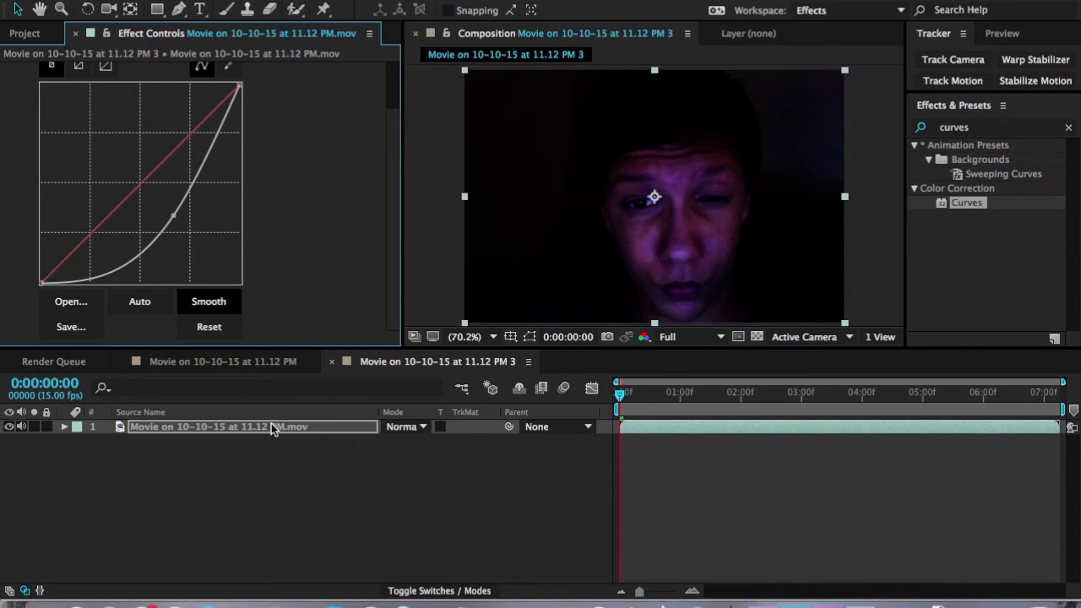
scroll(48, 91, "up", 3)
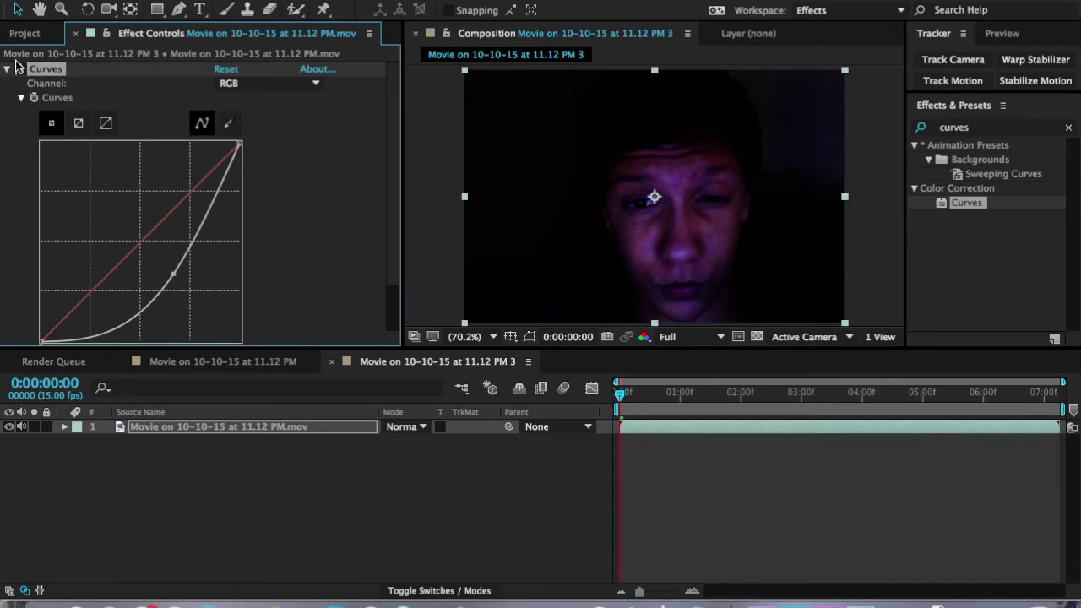
left_click(21, 69)
left_click(20, 69)
left_click_drag(174, 274, 171, 271)
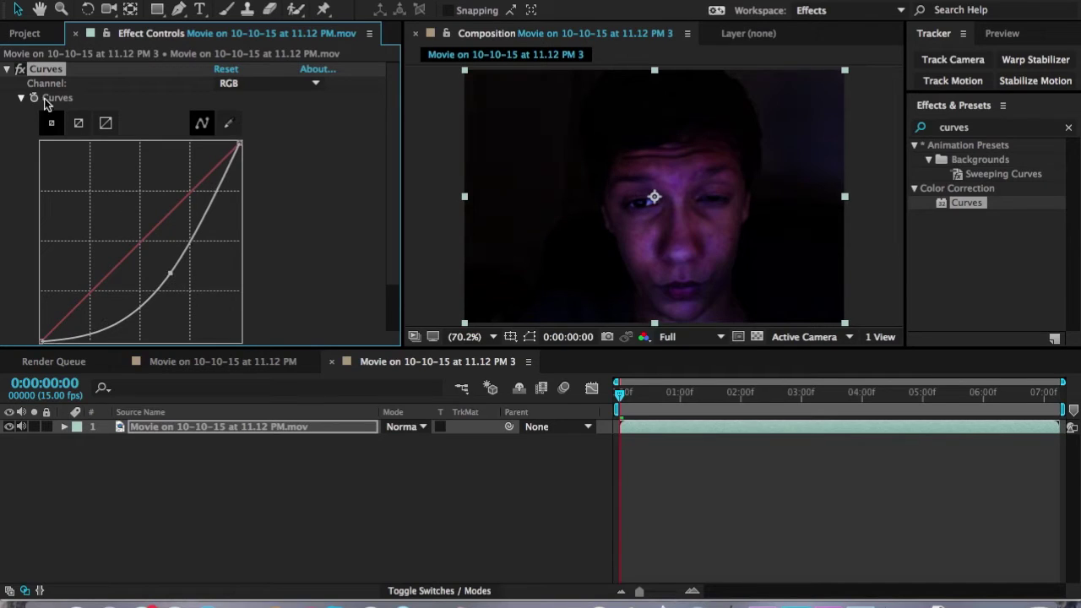
left_click(7, 69)
- Apply Hue/Saturation to the PM 3 footage and lower its Master Saturation
left_click(978, 128)
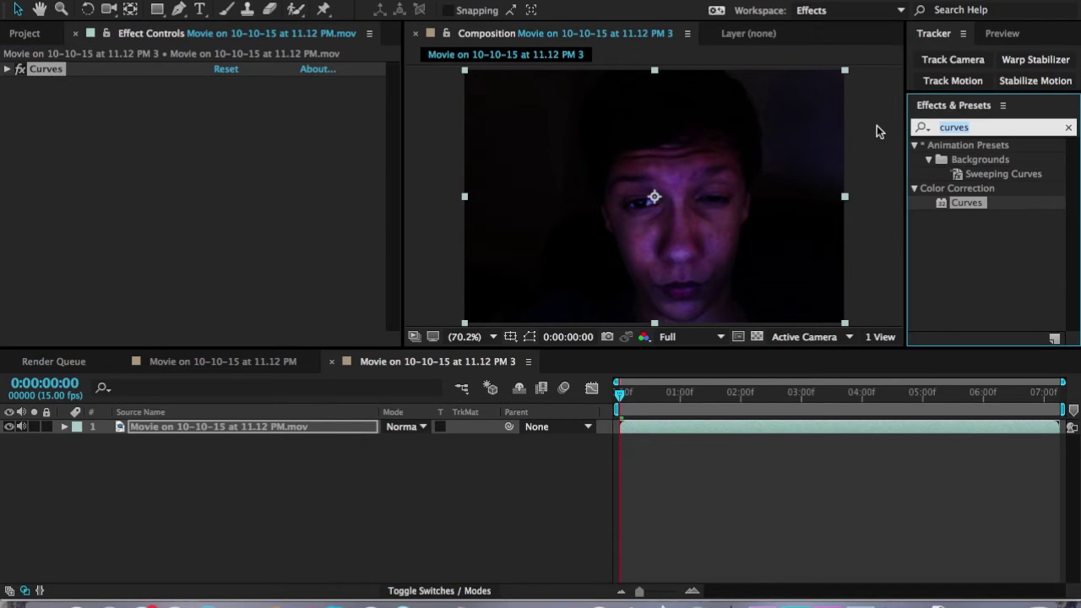
type("hue/")
left_click(938, 157)
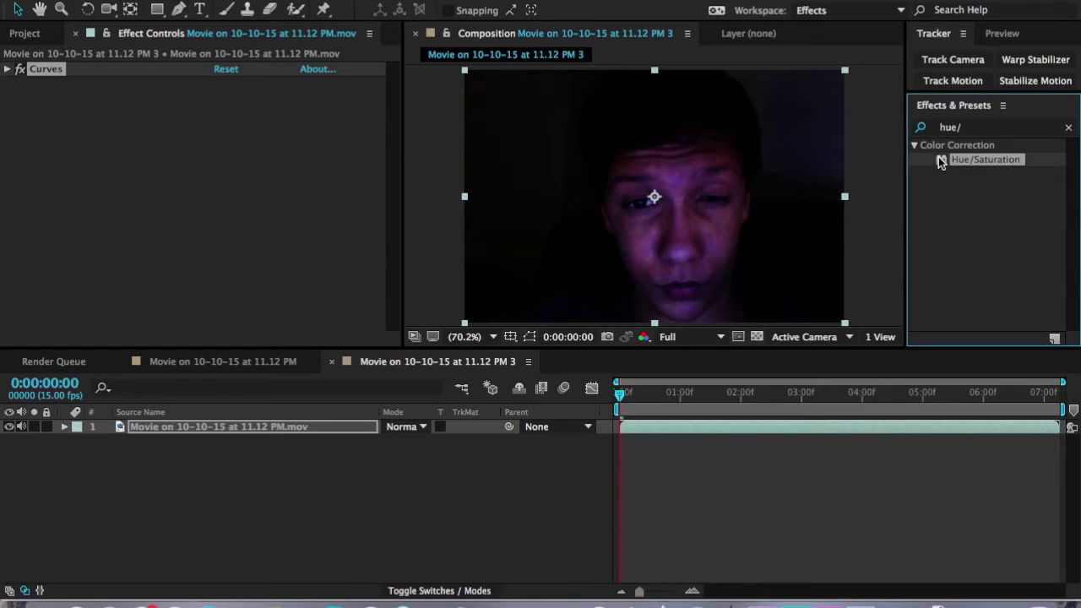
double_click(938, 158)
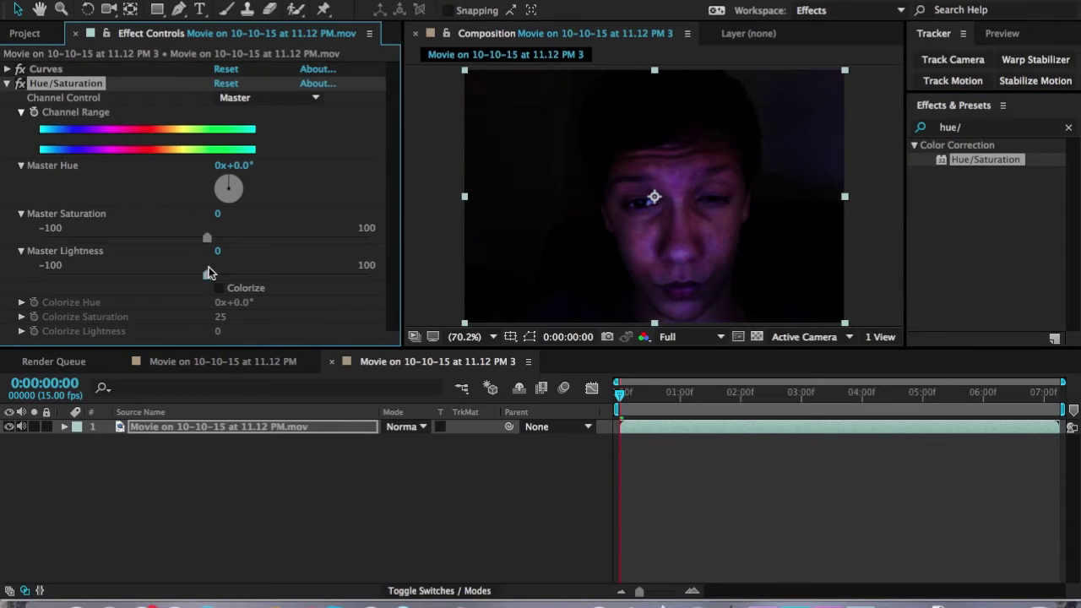
mouse_move(207, 240)
left_mouse_down()
mouse_move(271, 233)
mouse_move(170, 242)
mouse_move(197, 240)
mouse_move(232, 278)
mouse_move(205, 279)
mouse_move(209, 239)
left_mouse_up()
- Expand and select the Hue/Saturation effect in the original composition
left_click(232, 362)
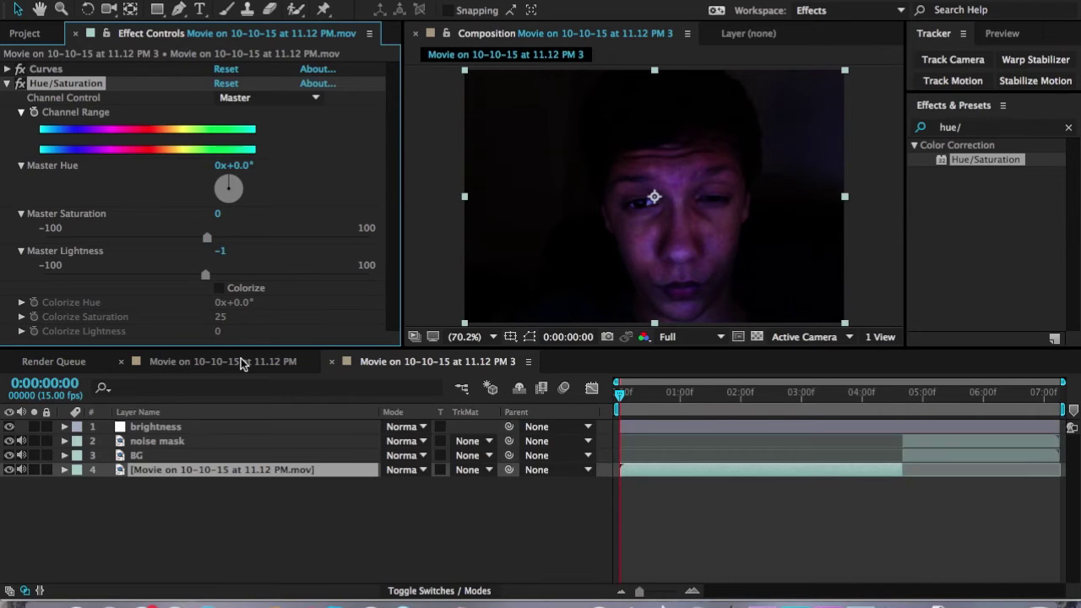
left_click(7, 84)
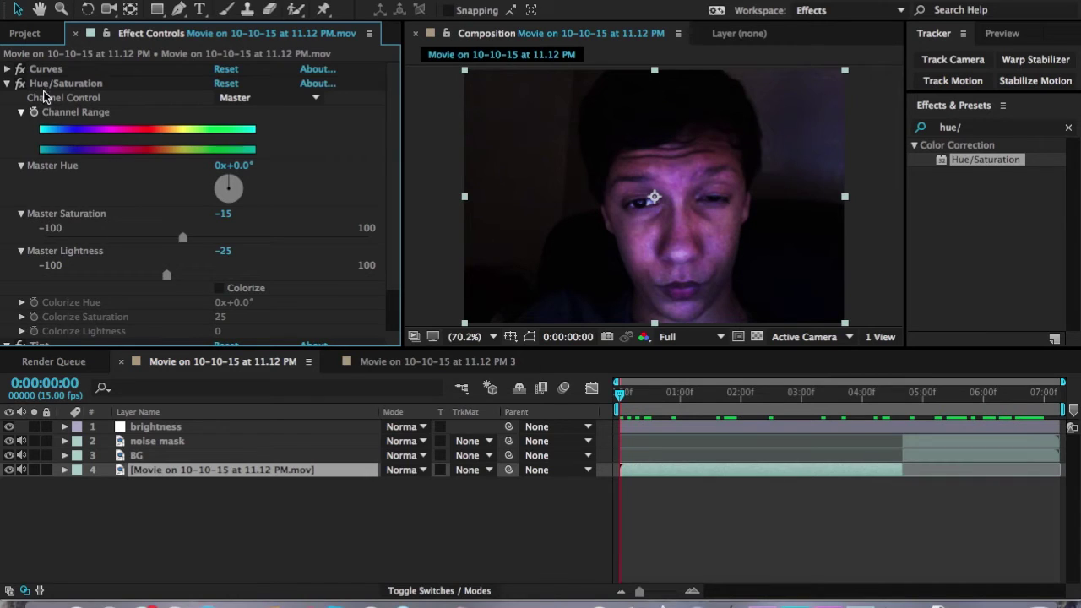
left_click(45, 88)
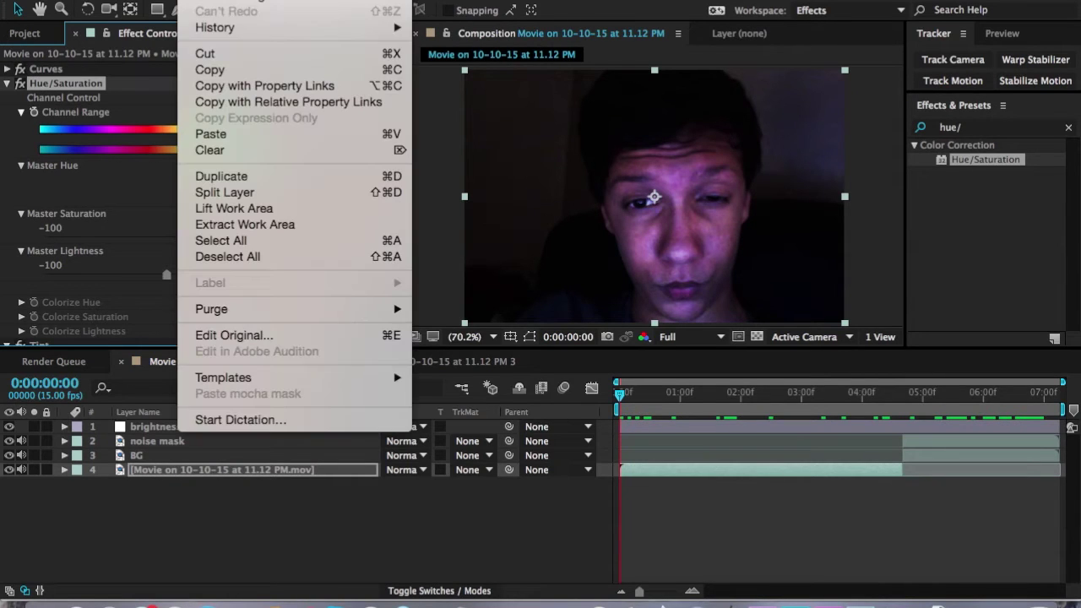
- Copy the original's Hue/Saturation (−15 saturation, −25 lightness) and paste it onto the PM 3 footage
left_click(207, 65)
left_click(367, 363)
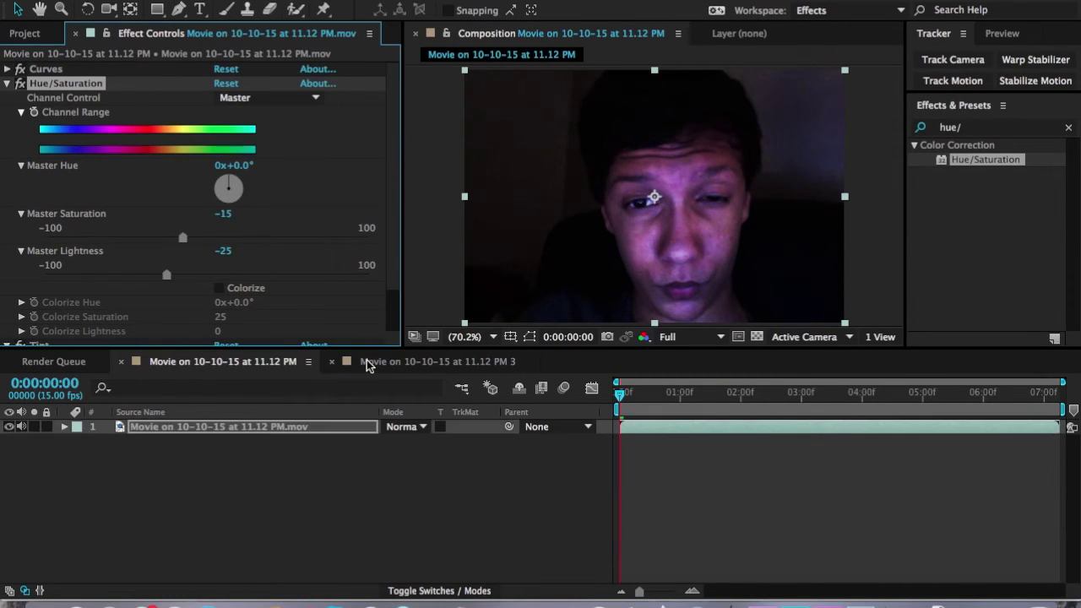
left_click(201, 2)
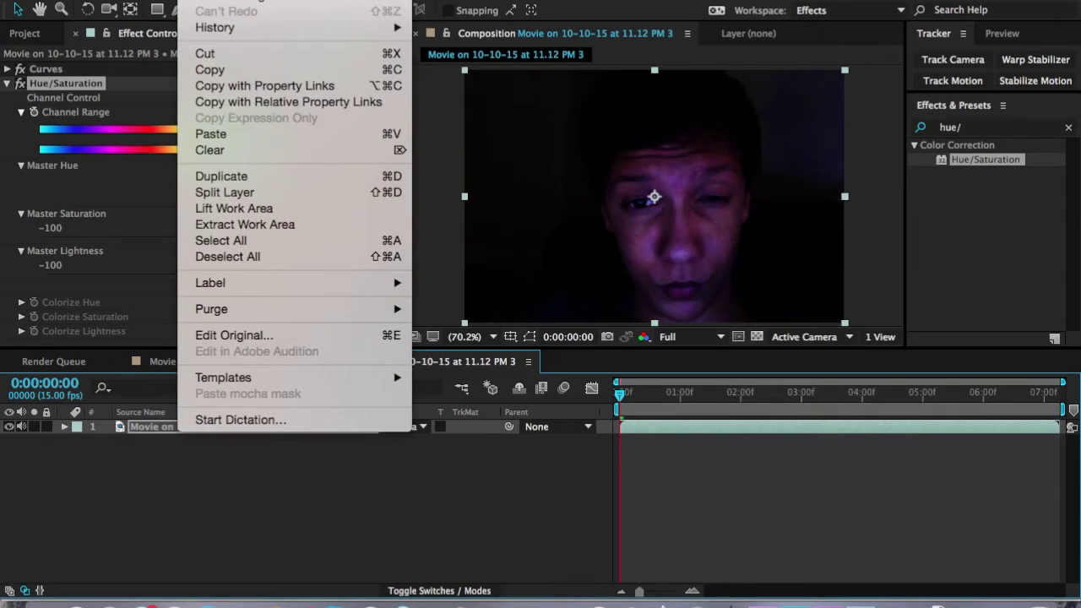
left_click(211, 133)
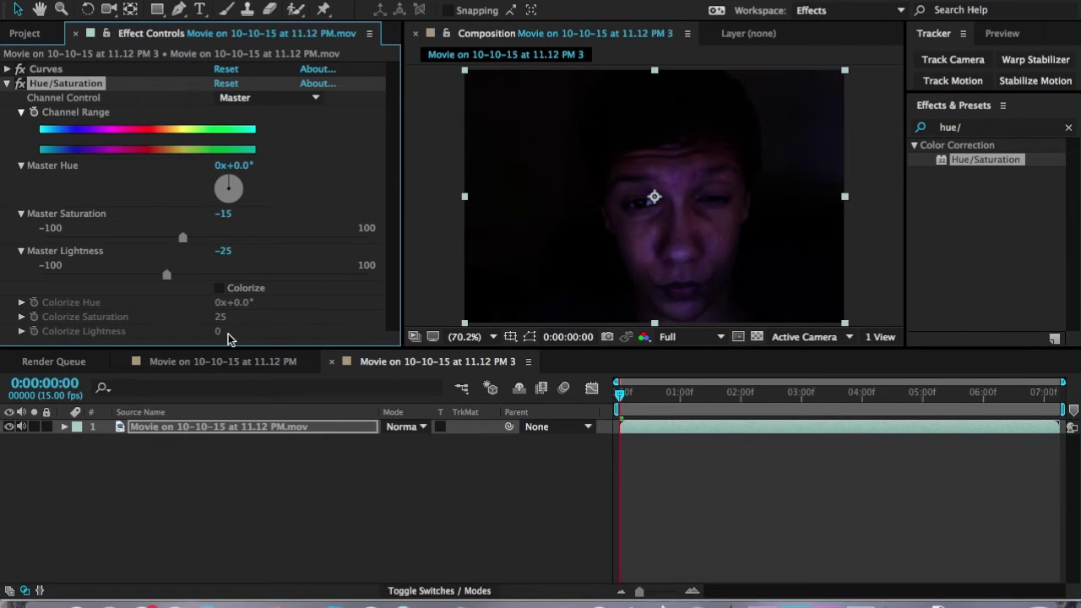
left_click(259, 369)
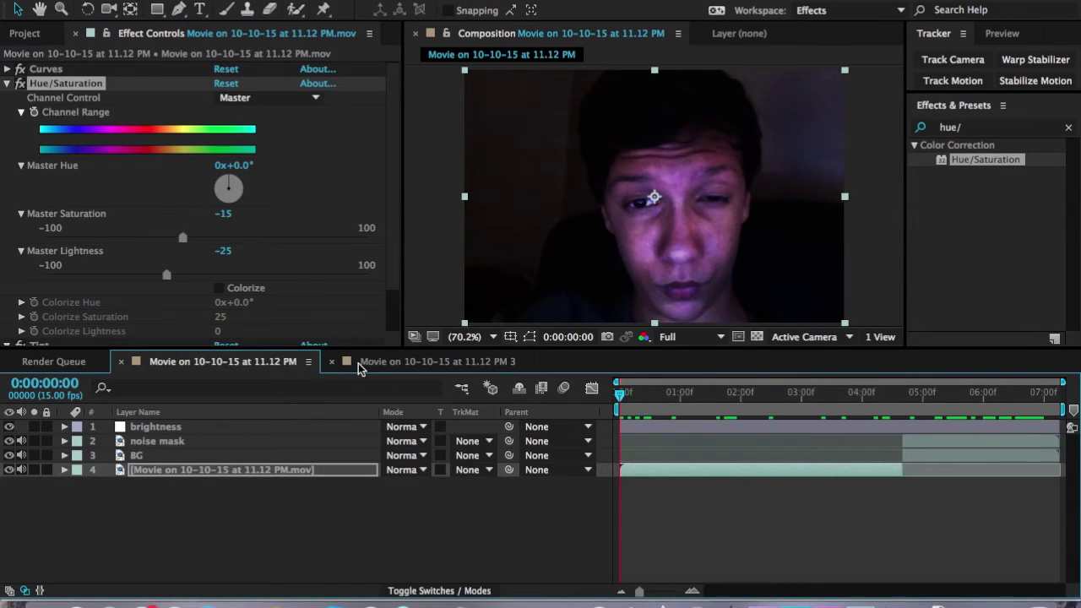
left_click(358, 364)
- Add a Tint effect to the PM 3 footage with Amount to Tint at 3%
left_click(6, 84)
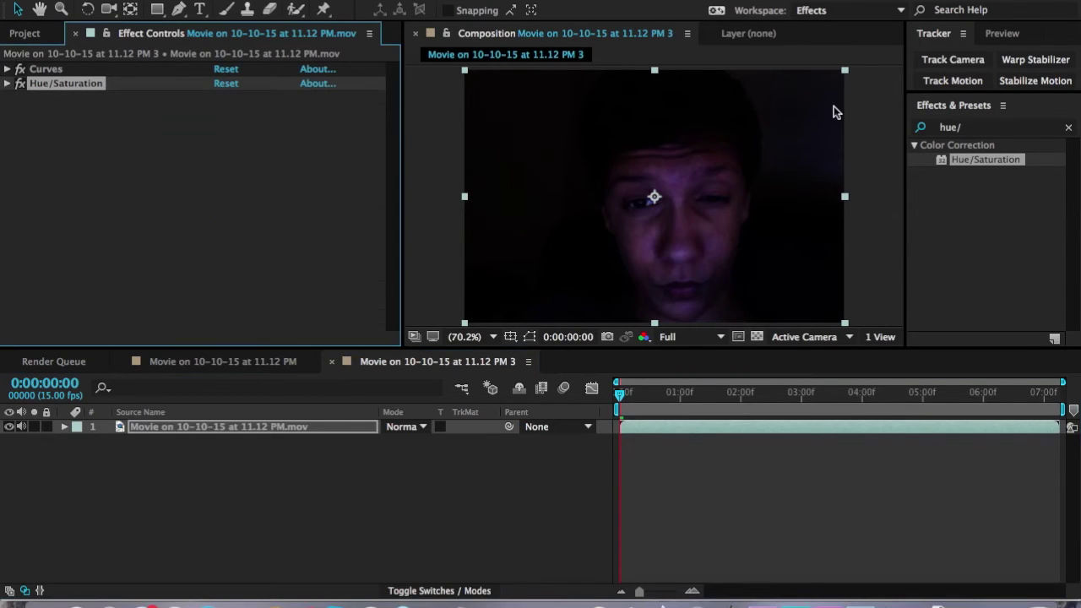
left_click(999, 130)
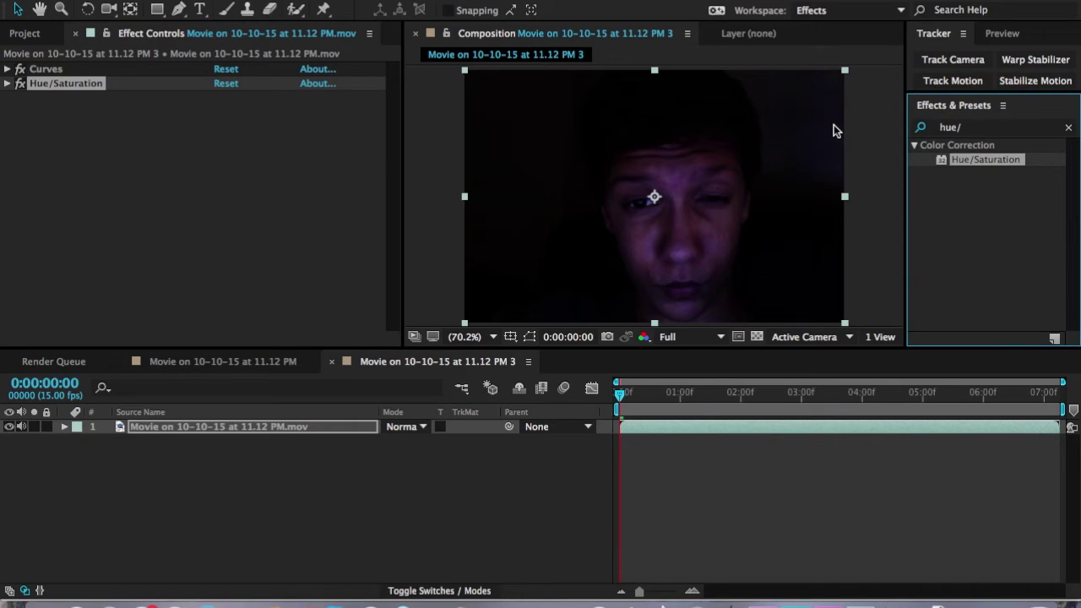
left_click(970, 128)
type("tint")
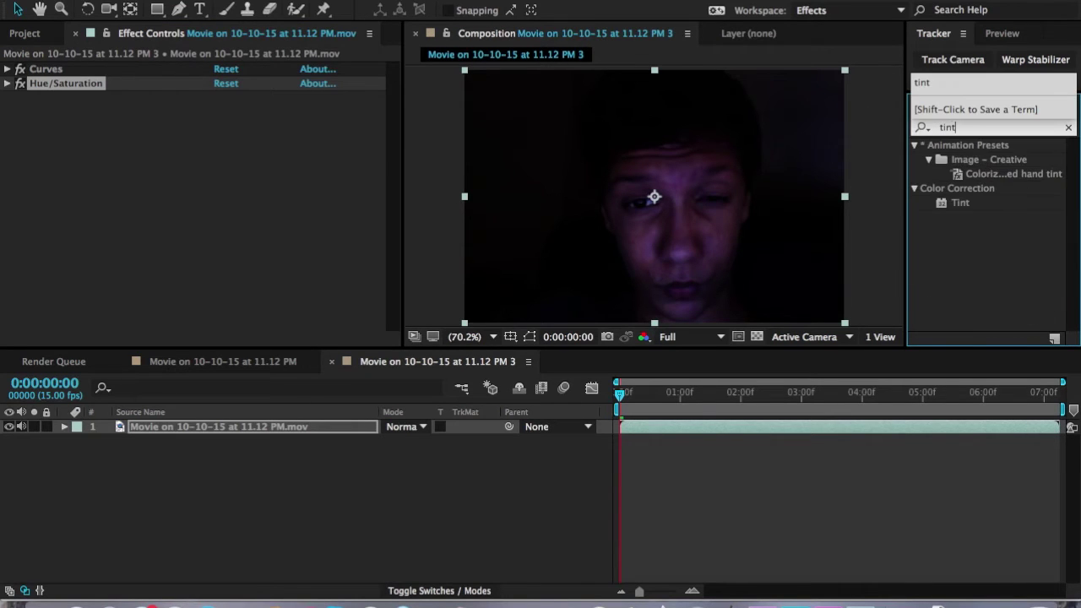
left_click_drag(1005, 204, 738, 212)
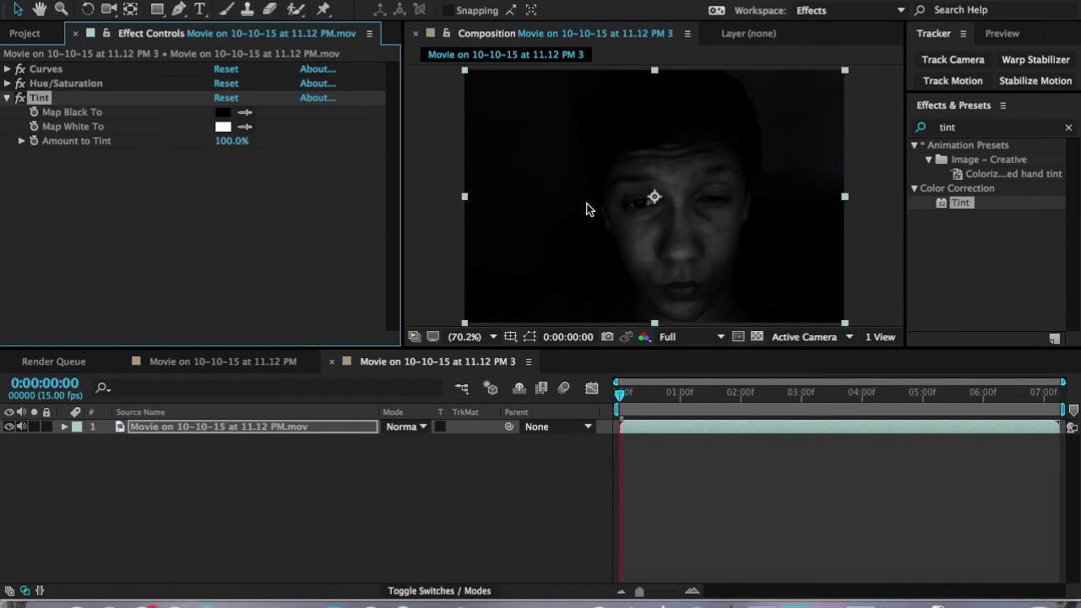
left_click_drag(230, 140, 198, 163)
- Scrub the clip and set the current time to 0:00:05:02
left_click_drag(746, 393, 985, 397)
left_click(350, 427)
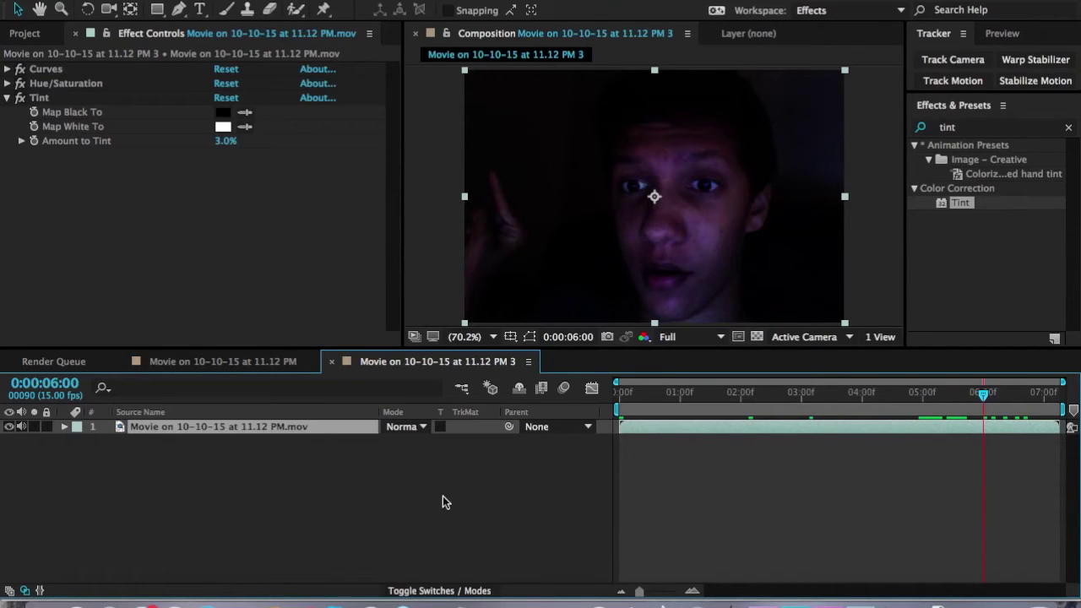
left_click_drag(981, 392, 931, 407)
- Split the footage layer at the current time, collapse its effects, and rename the top layer BG
key("super+shift+d")
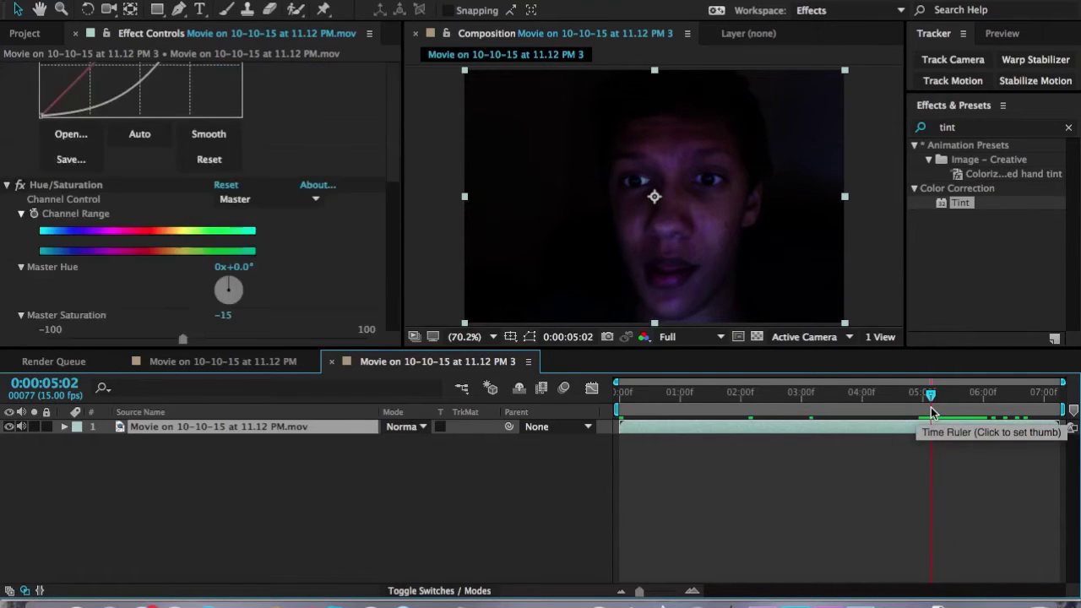
scroll(257, 272, "up", 5)
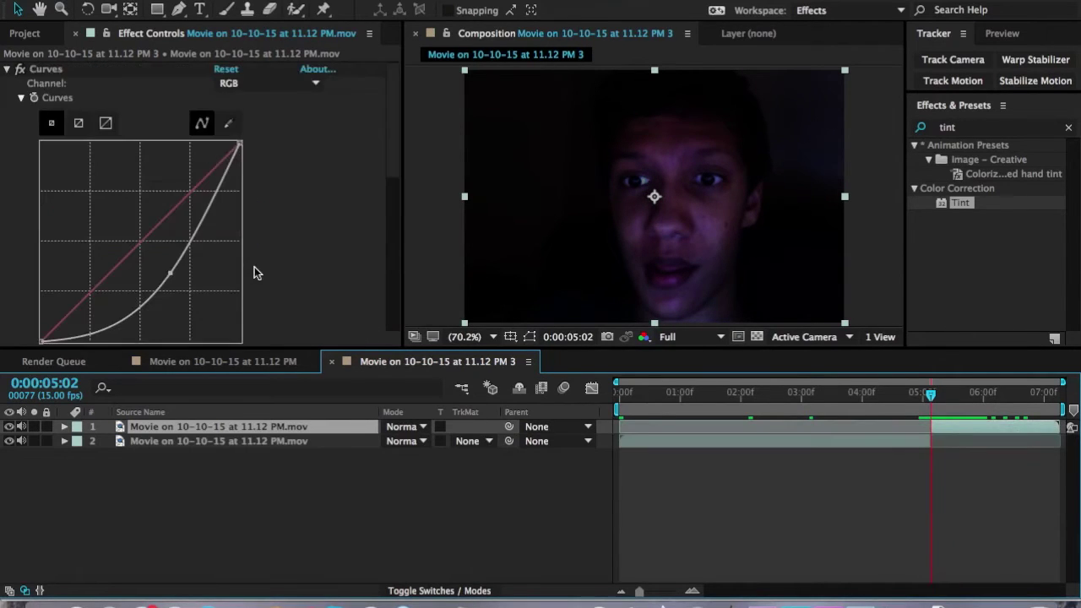
left_click(5, 72)
left_click(7, 71)
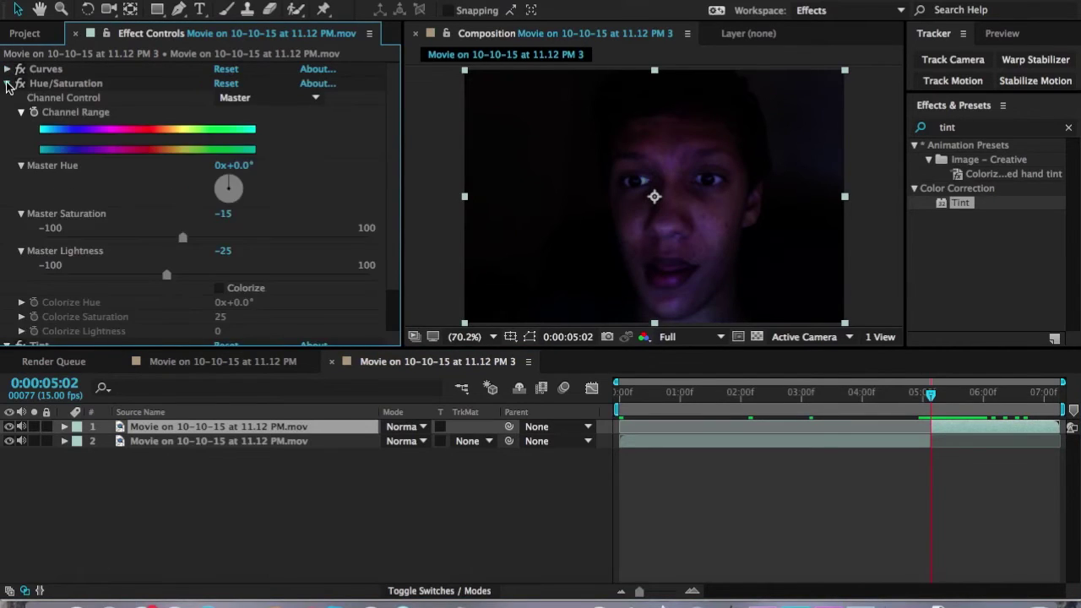
left_click(8, 84)
left_click(7, 98)
left_click(213, 431)
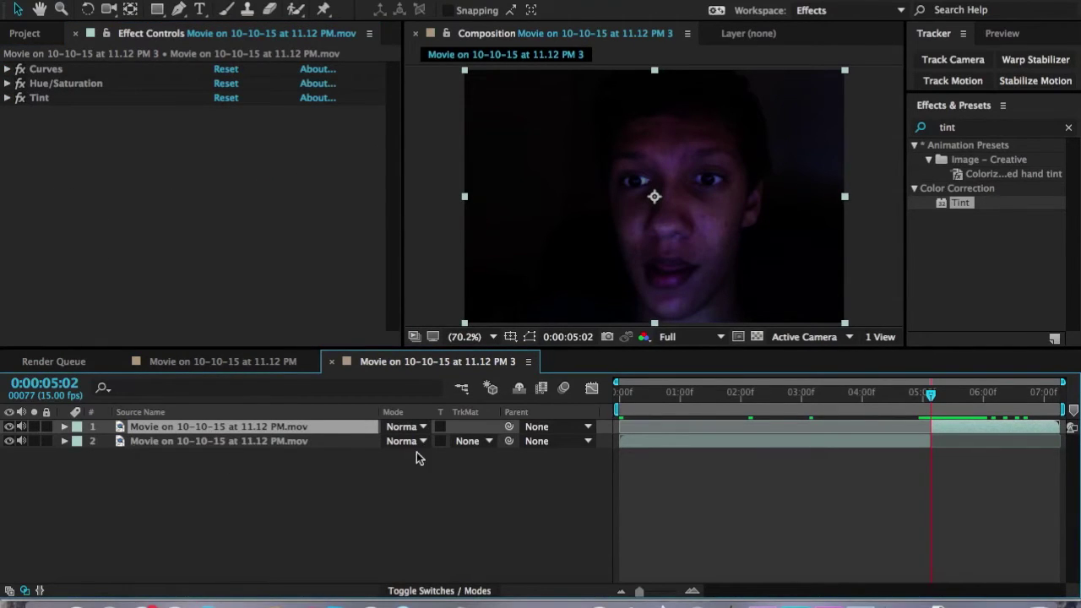
key("Return")
type("BG")
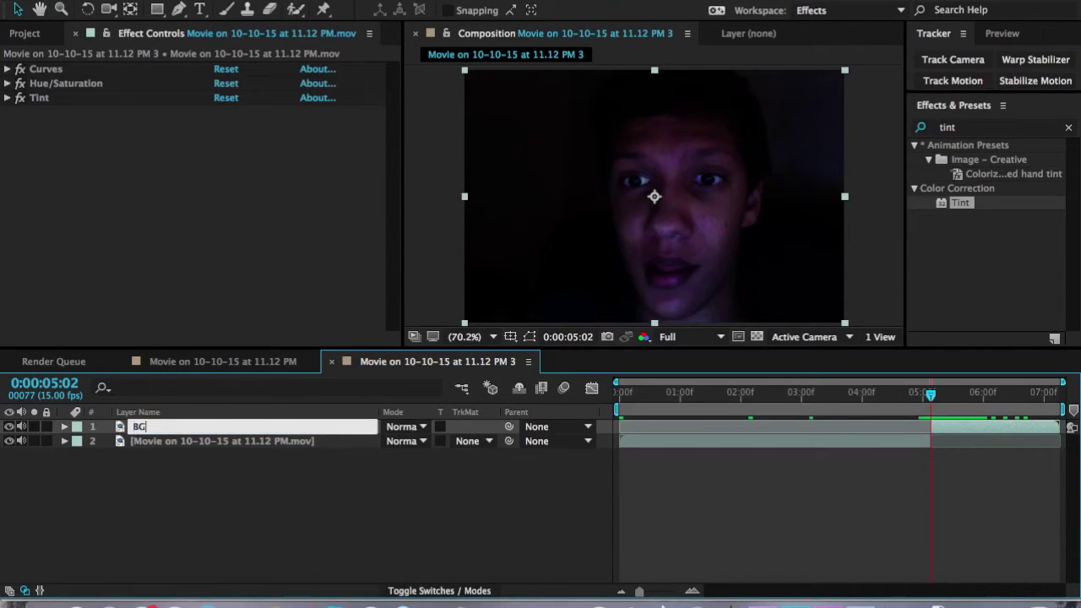
key("Return")
- Duplicate the BG layer with its effects and rename the copy mask
key("super+d")
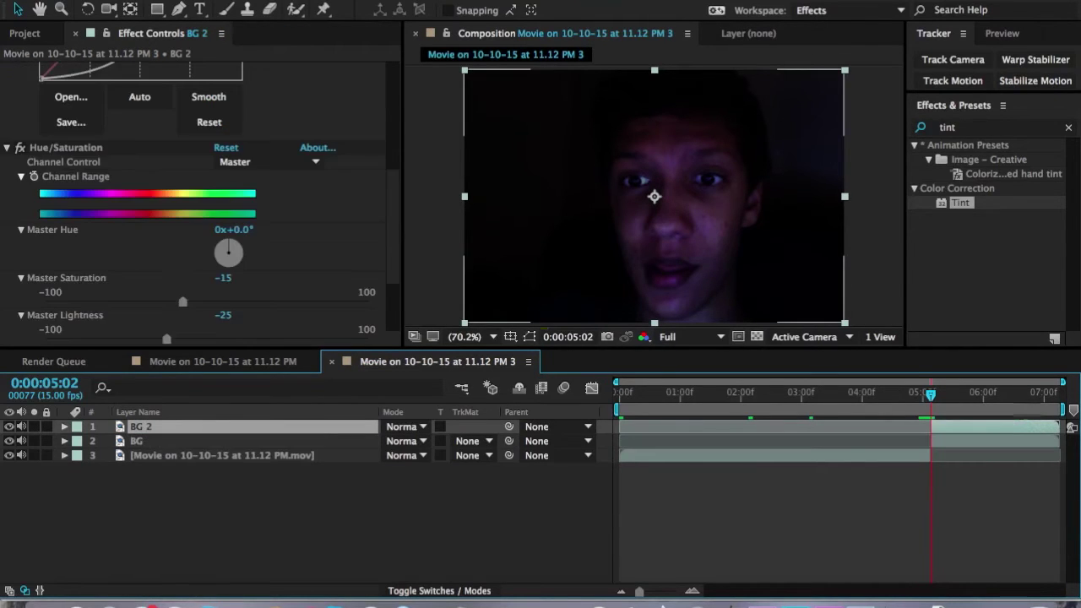
scroll(307, 191, "up", 5)
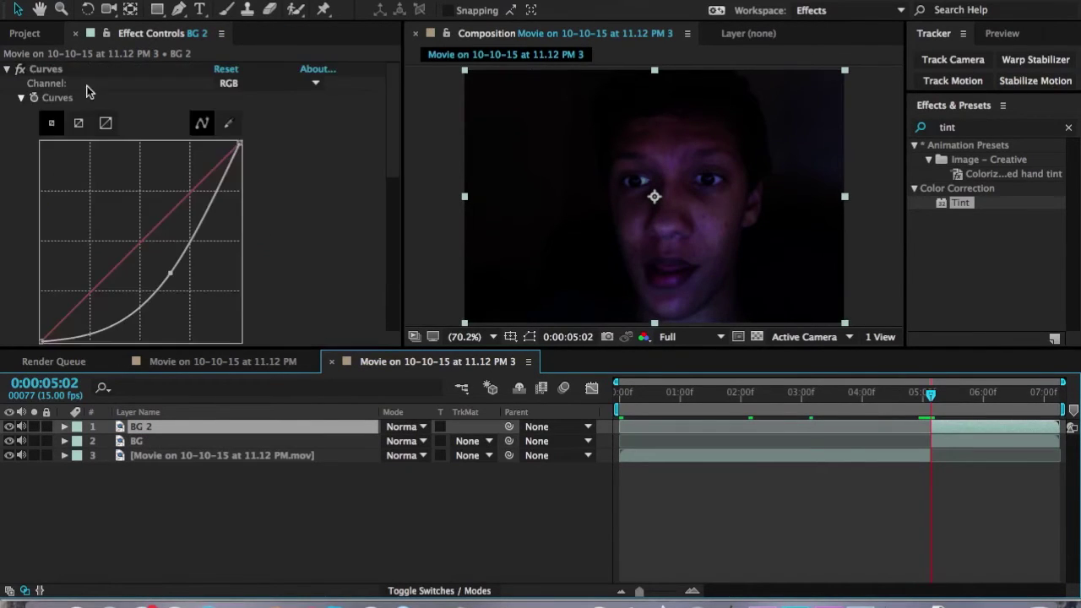
left_click(6, 71)
left_click(8, 85)
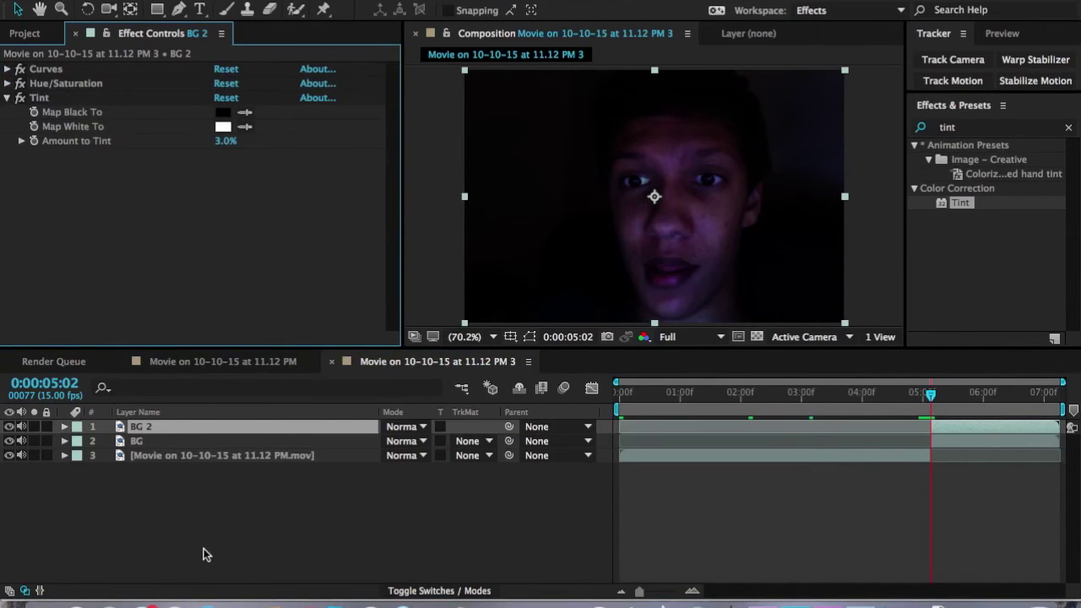
left_click(204, 548)
left_click(247, 425)
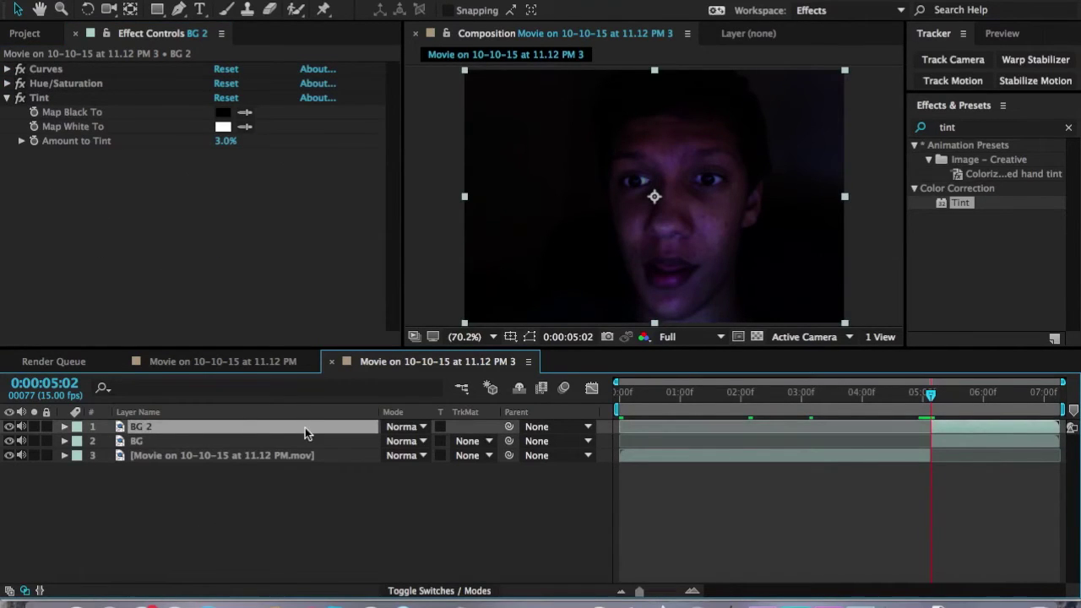
key("Return")
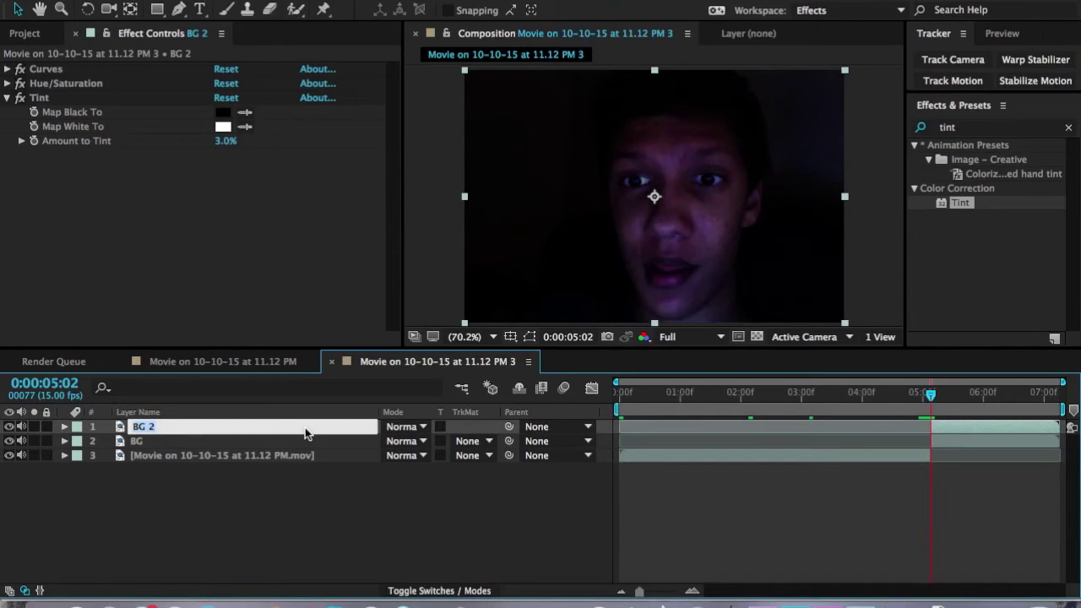
type("mask")
key("Return")
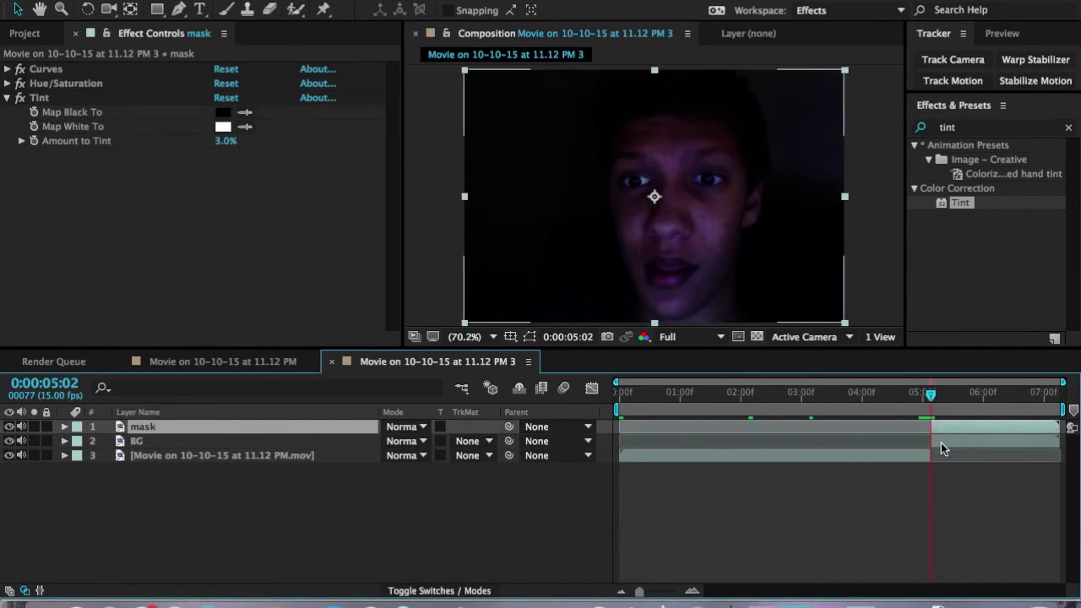
- At 0:00:06:00, draw a closed eight-point Pen mask around the raised hand
left_click_drag(959, 396, 983, 395)
key("comma")
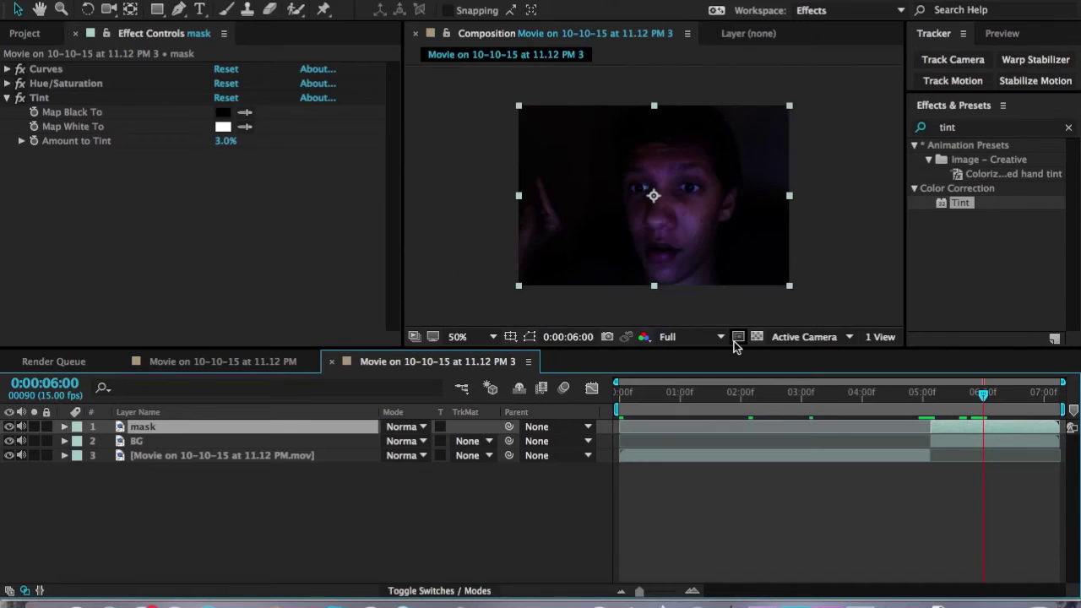
key("g")
left_click(489, 304)
left_click(549, 288)
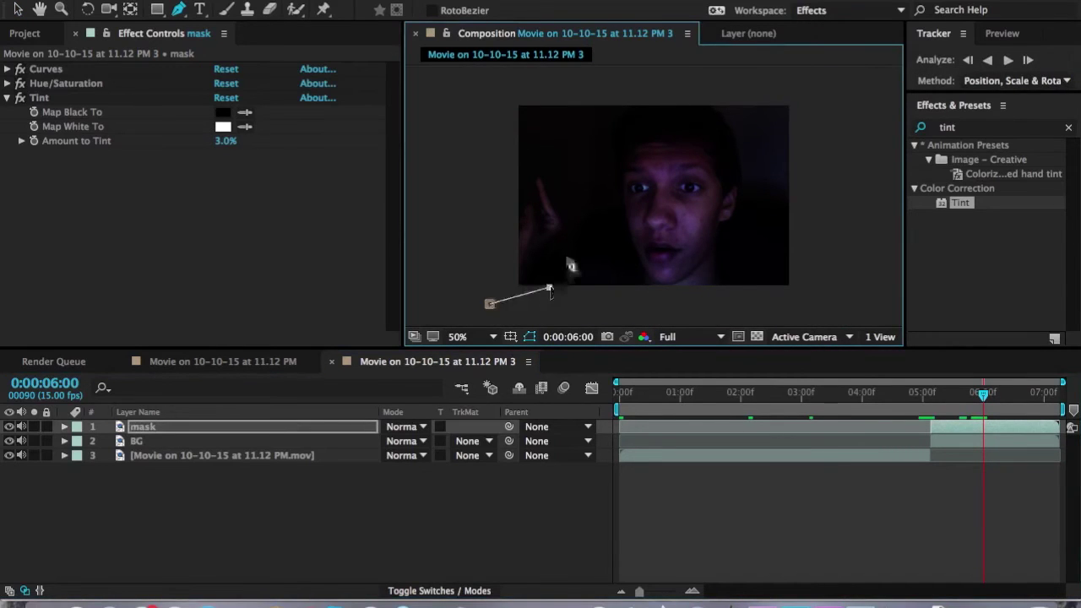
left_click(580, 229)
left_click(564, 187)
left_click(535, 170)
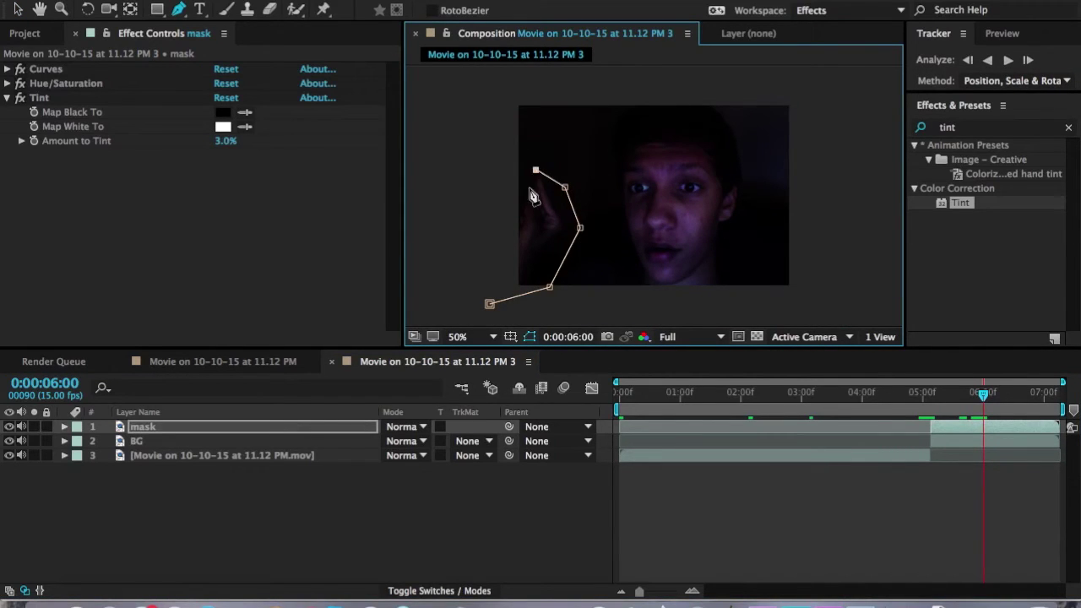
left_click(528, 186)
left_click(499, 207)
left_click(452, 262)
left_click(489, 304)
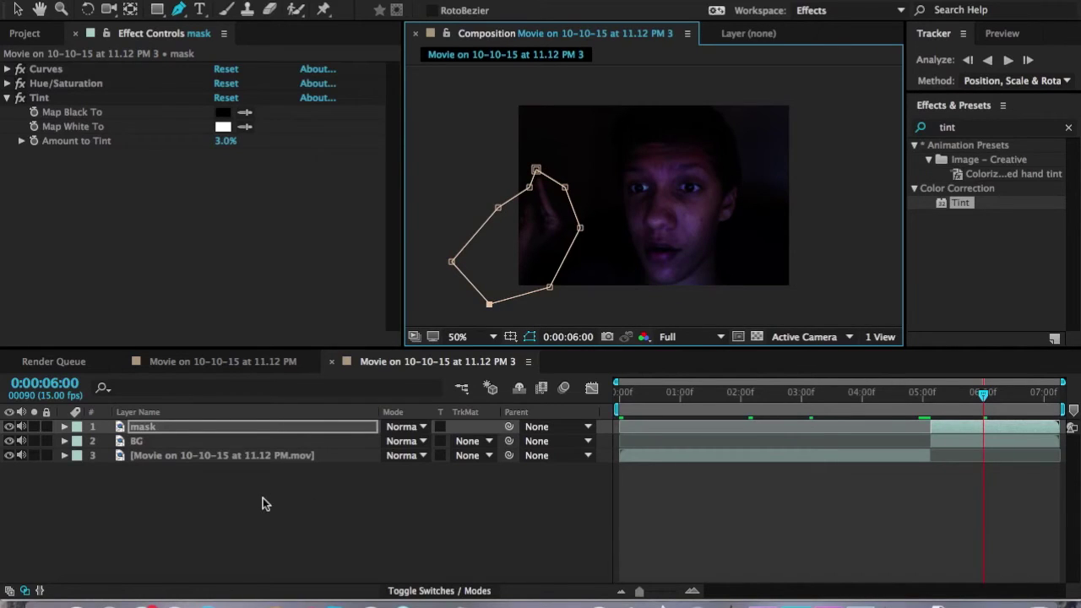
- Set a Mask Path keyframe for the mask at 0:00:06:00
key("m")
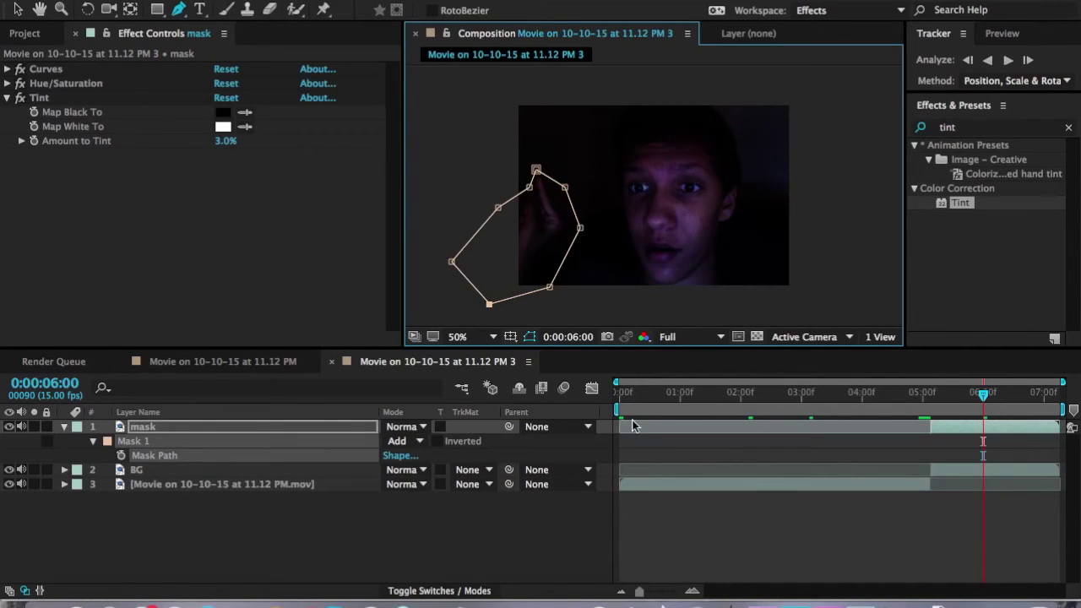
left_click(120, 455)
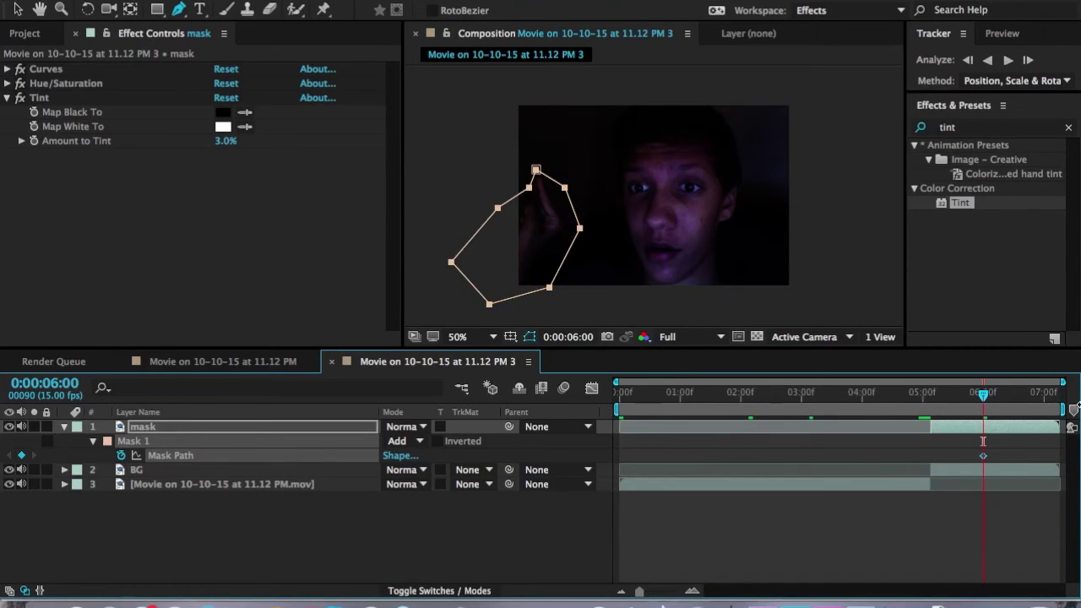
left_click_drag(982, 398, 944, 412)
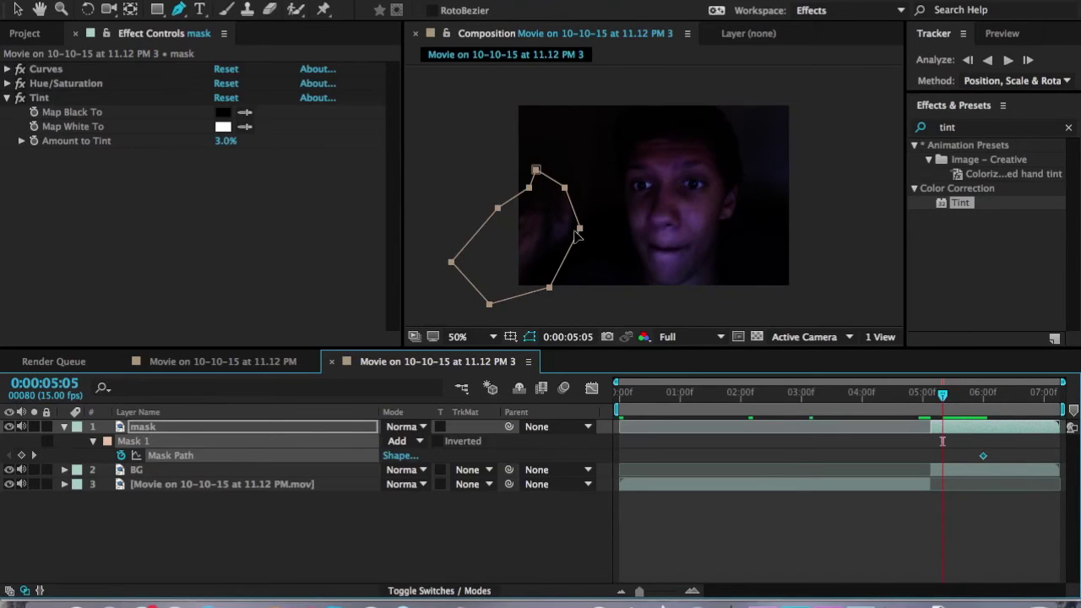
- Reposition the hand mask at frames 0:00:05:02 through 0:00:05:08 to follow the hand
left_click_drag(582, 234, 596, 234)
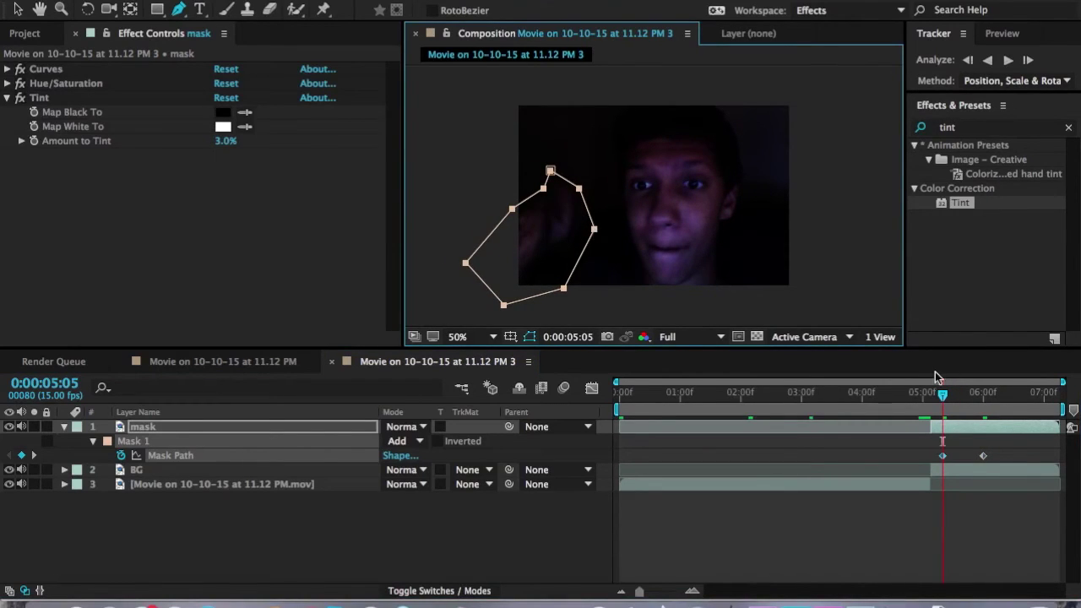
left_click_drag(944, 399, 939, 399)
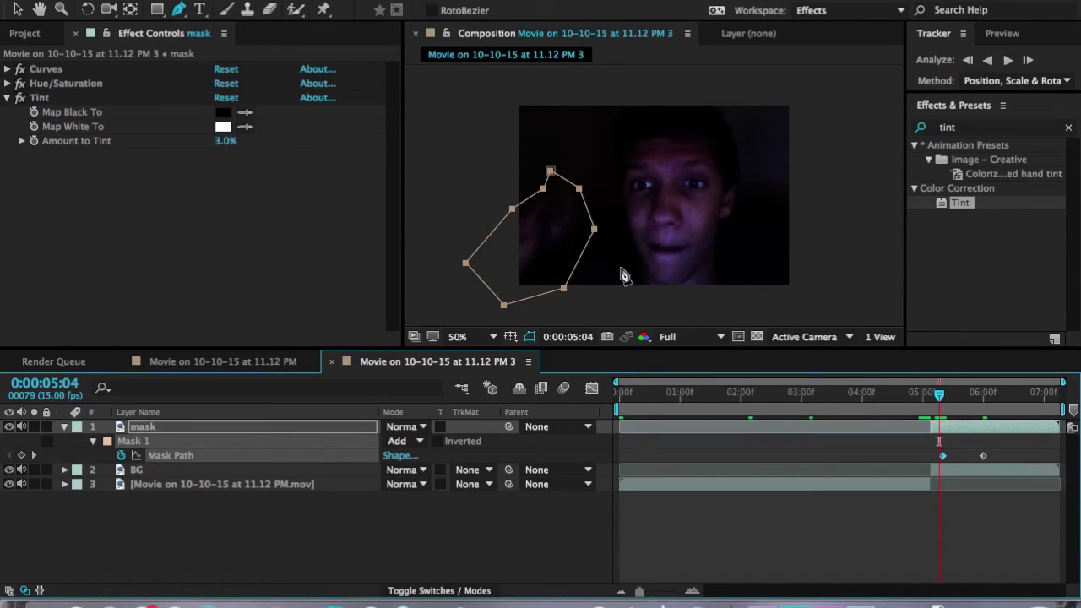
left_click_drag(943, 405, 927, 404)
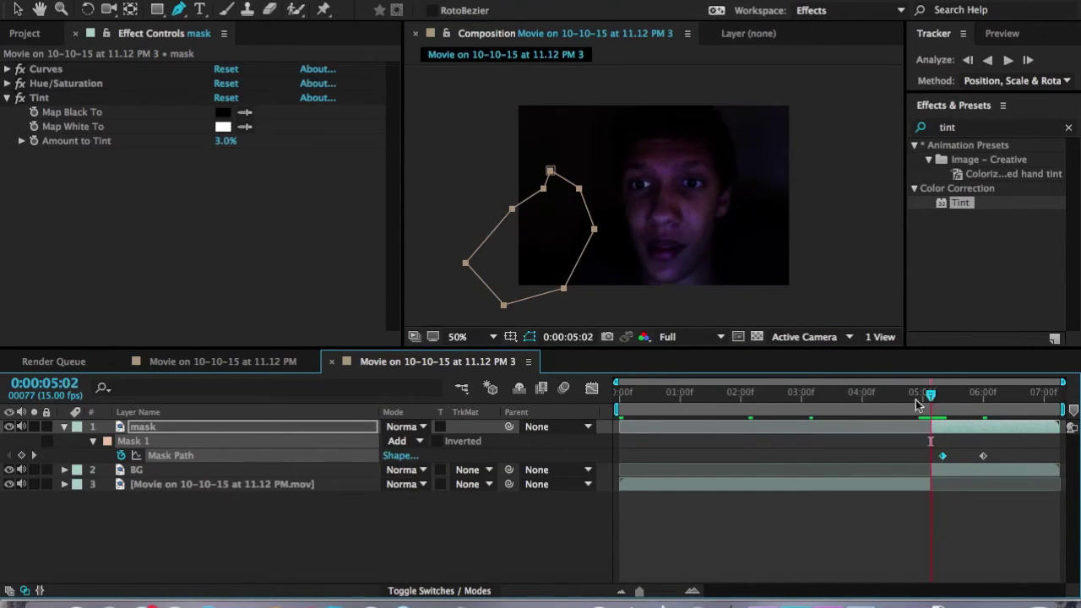
left_click_drag(593, 234, 496, 323)
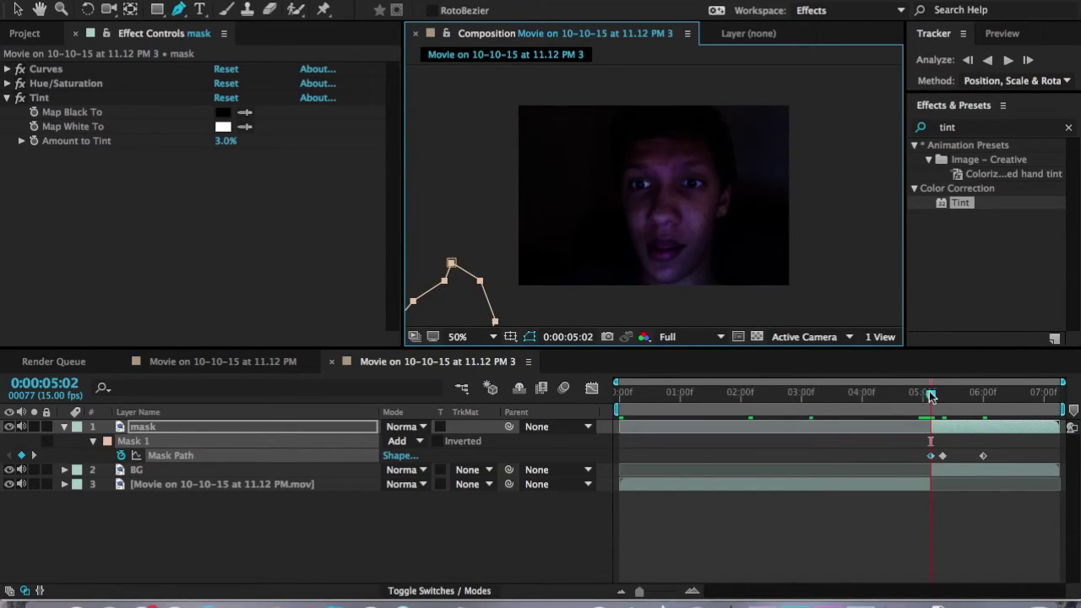
left_click_drag(931, 397, 955, 404)
left_click(591, 230)
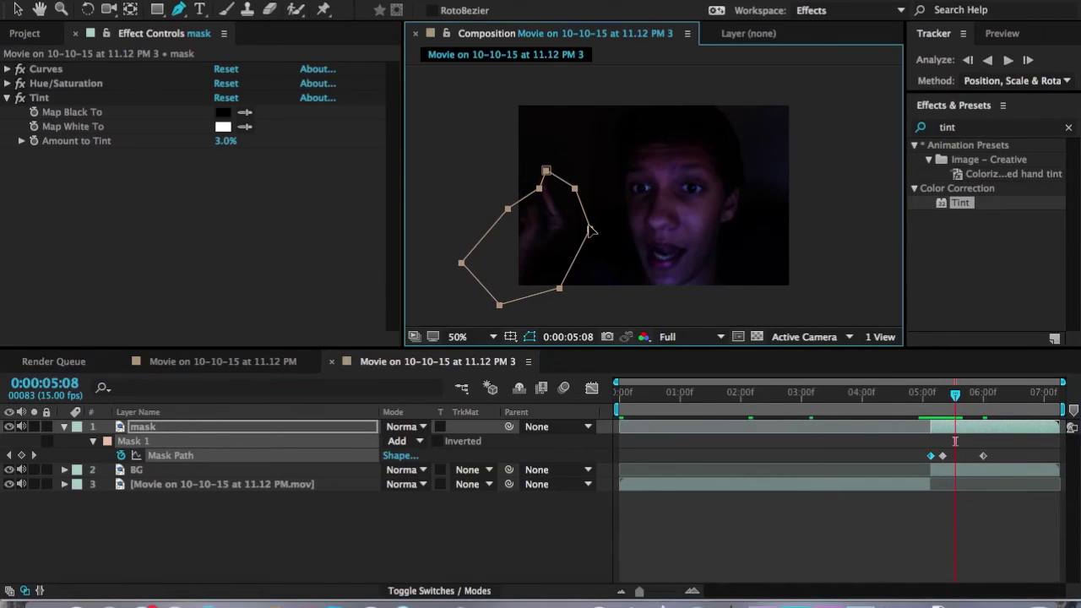
left_click_drag(591, 229, 581, 226)
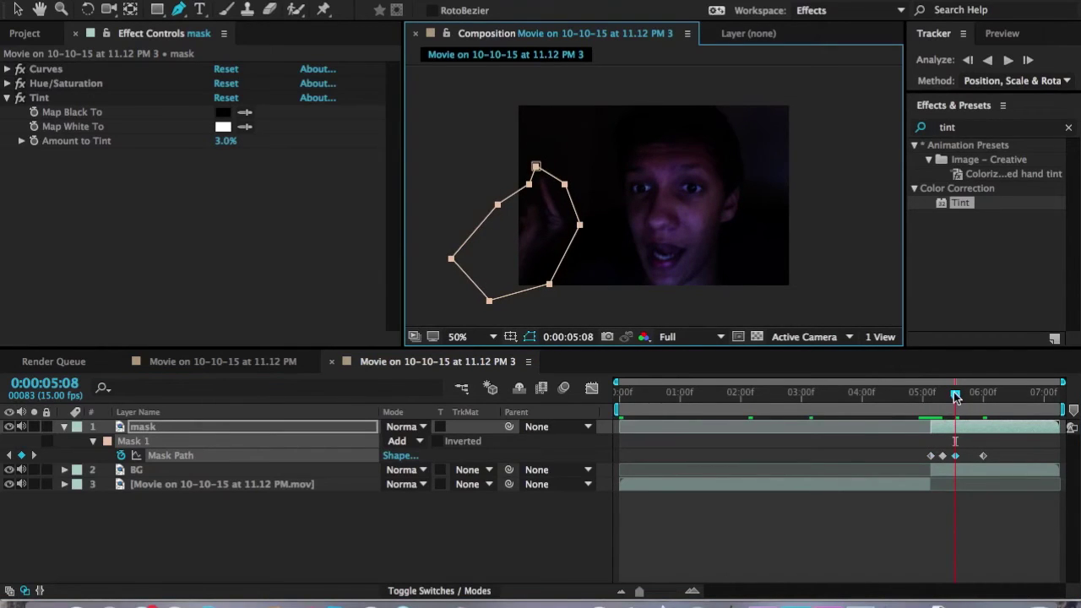
- Move the mask to track the lowering hand at 0:00:05:13, 0:00:06:05 and 0:00:06:07
left_click_drag(956, 397, 975, 403)
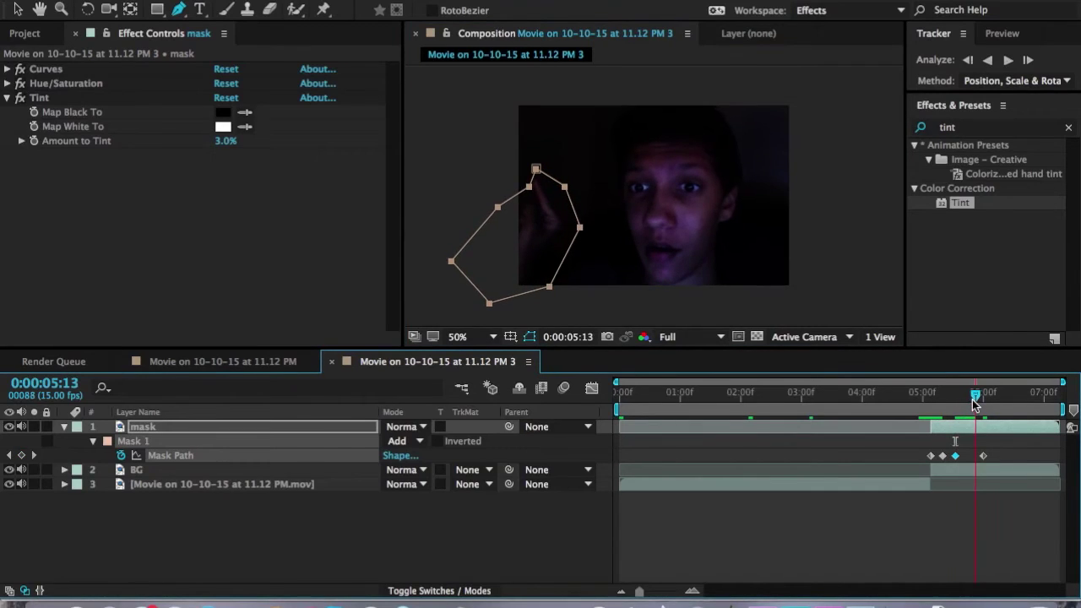
left_click_drag(583, 231, 571, 228)
left_click_drag(973, 398, 999, 408)
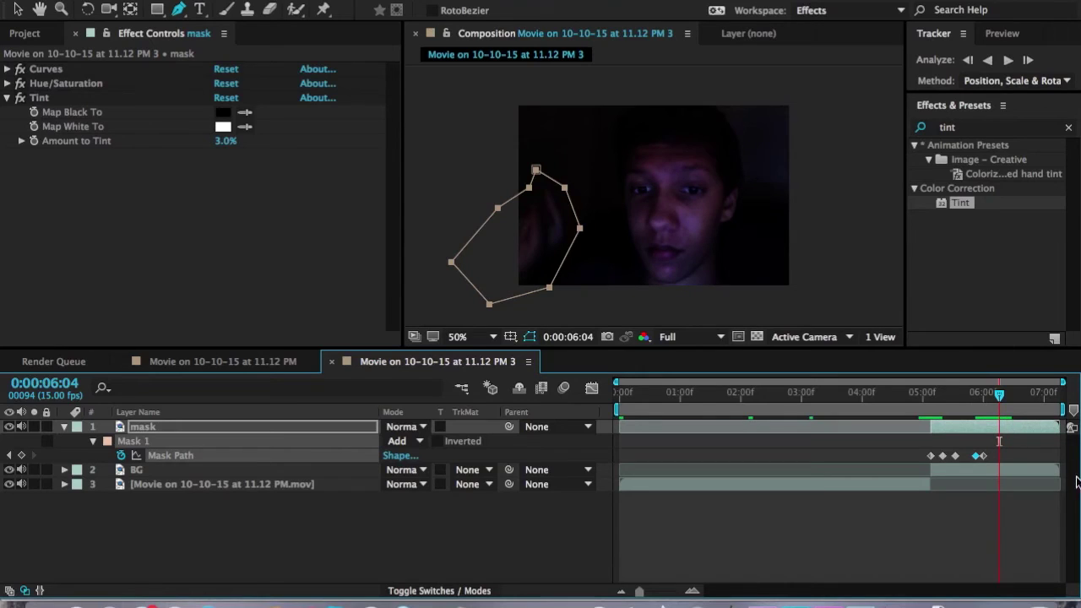
left_click_drag(1001, 401, 1004, 398)
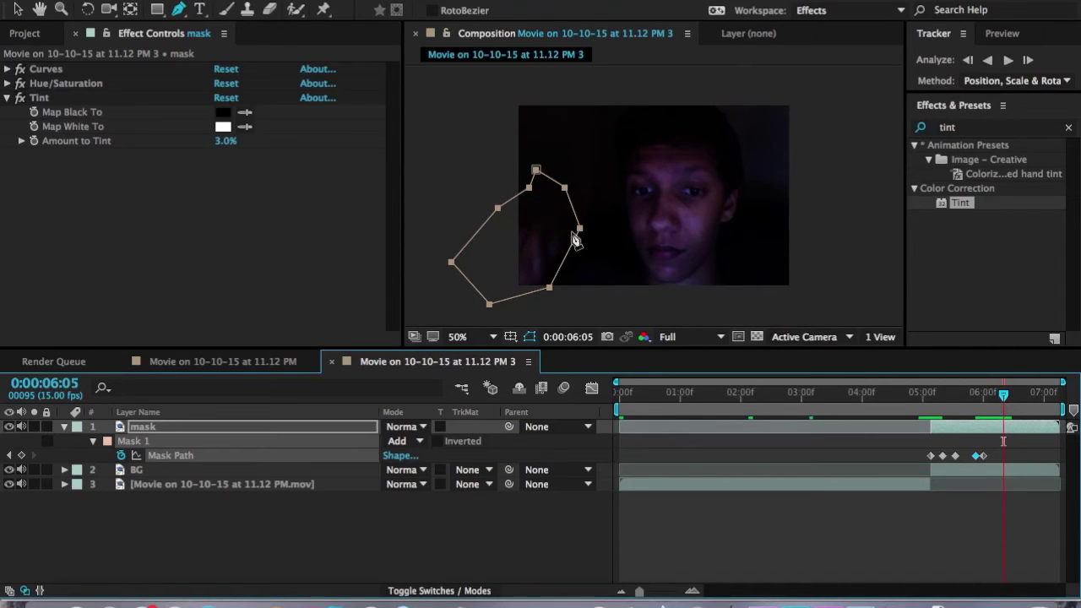
left_click(579, 236)
left_click_drag(579, 239, 585, 262)
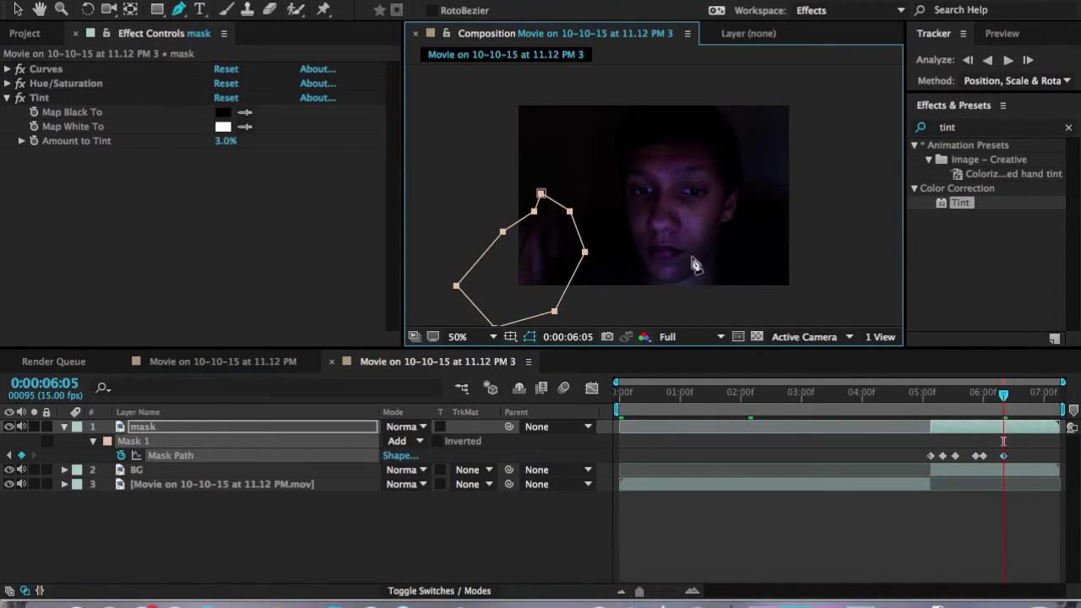
left_click(1007, 397)
left_click_drag(1007, 397, 1012, 394)
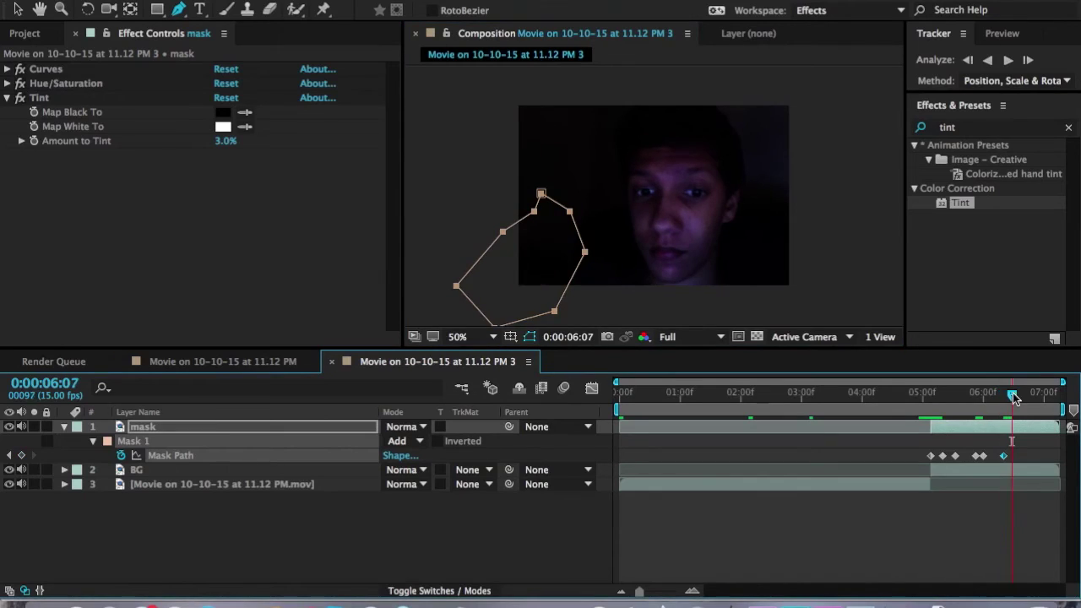
left_click(587, 262)
left_click_drag(587, 262, 592, 353)
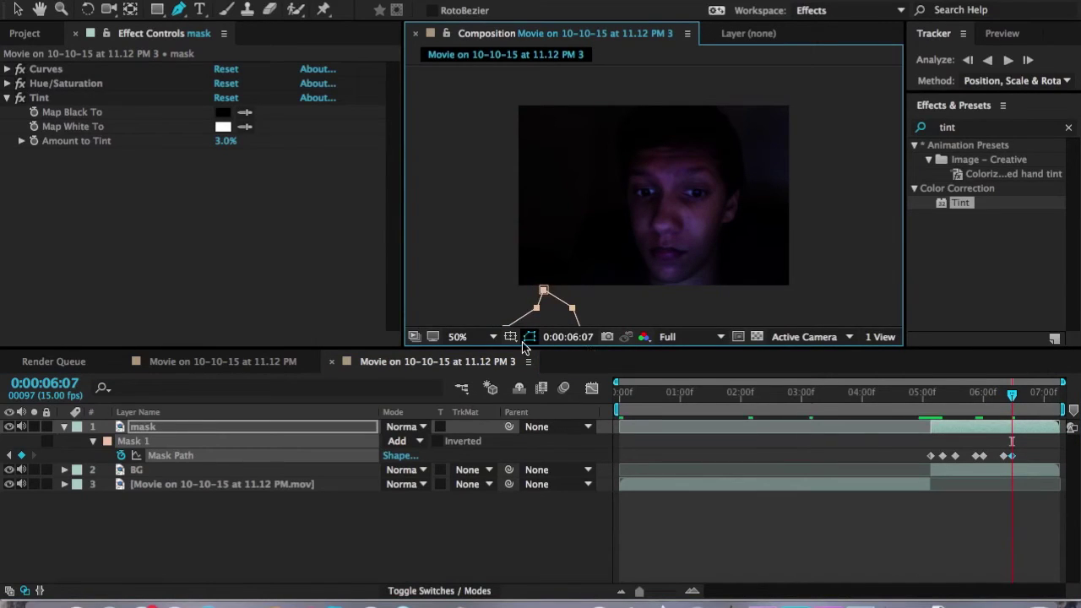
left_click(530, 337)
- Cut the Curves, Hue/Saturation and Tint effects from the mask layer and paste them onto BG
left_click(356, 428)
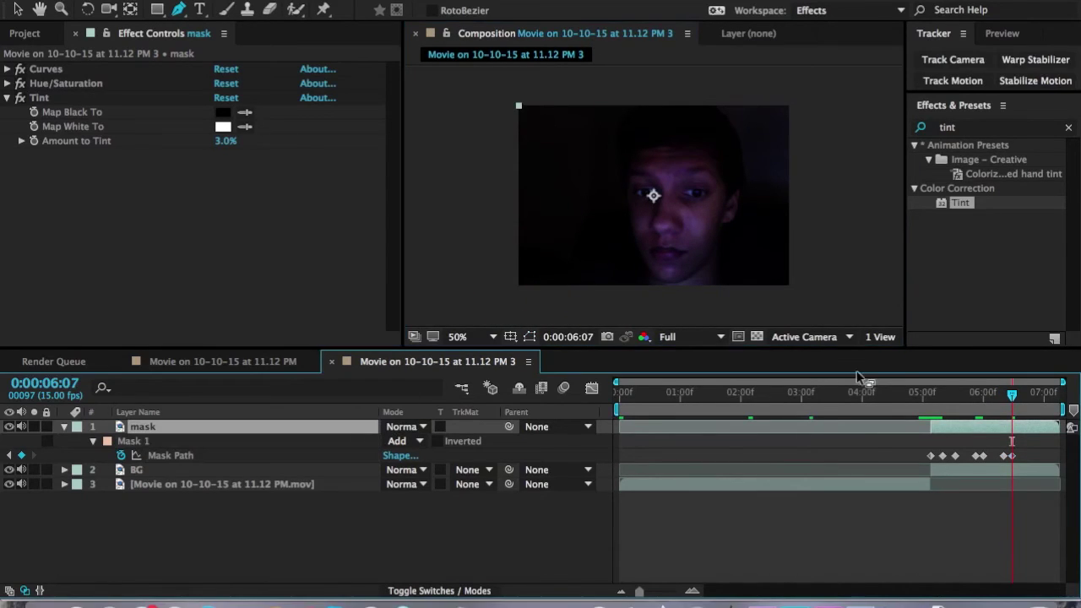
left_click_drag(926, 394, 947, 394)
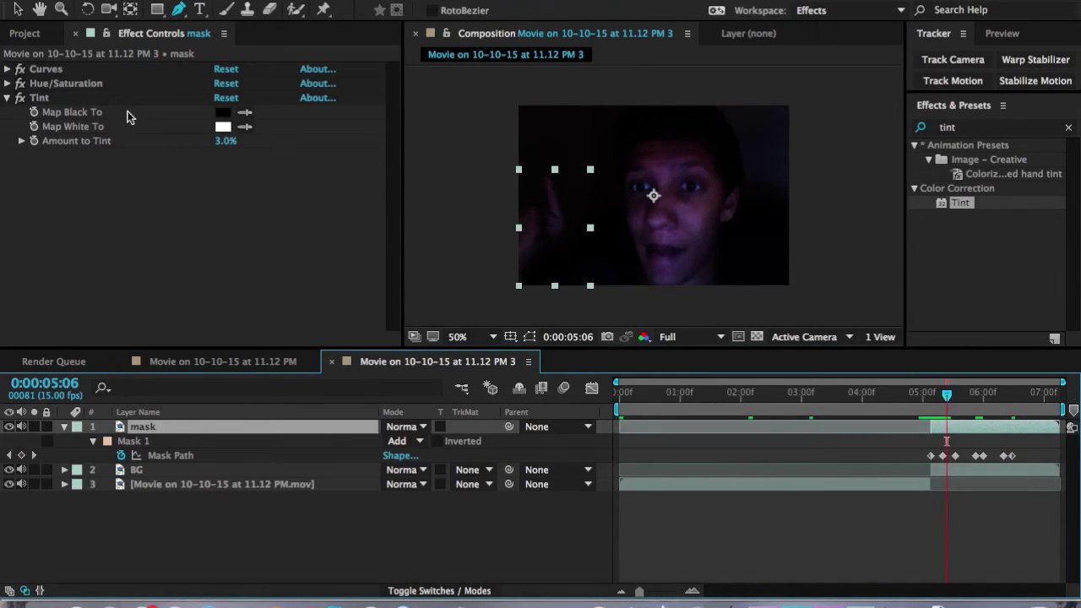
left_click(109, 211)
left_click(58, 98)
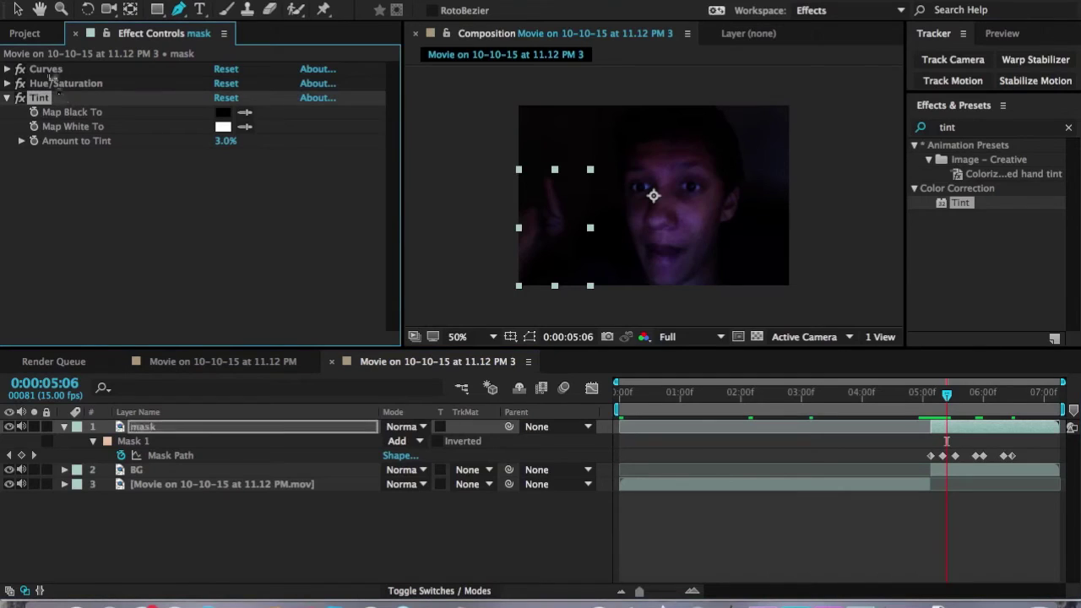
left_click(44, 69, "shift")
key("ctrl+x")
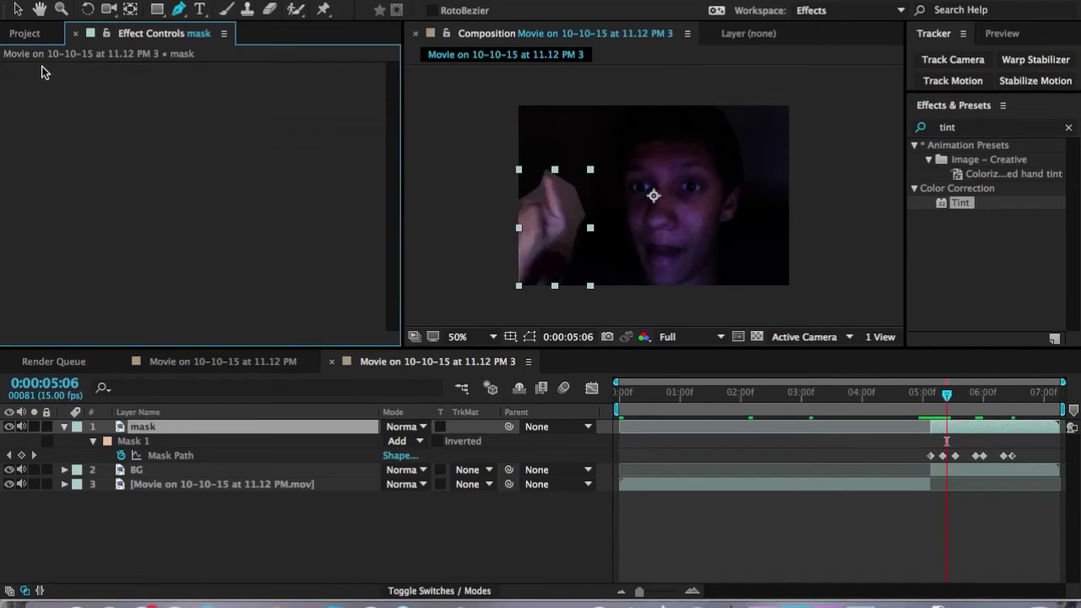
left_click(164, 470)
key("ctrl+v")
- Delete the three effects from BG, then undo to restore them
left_click(93, 98)
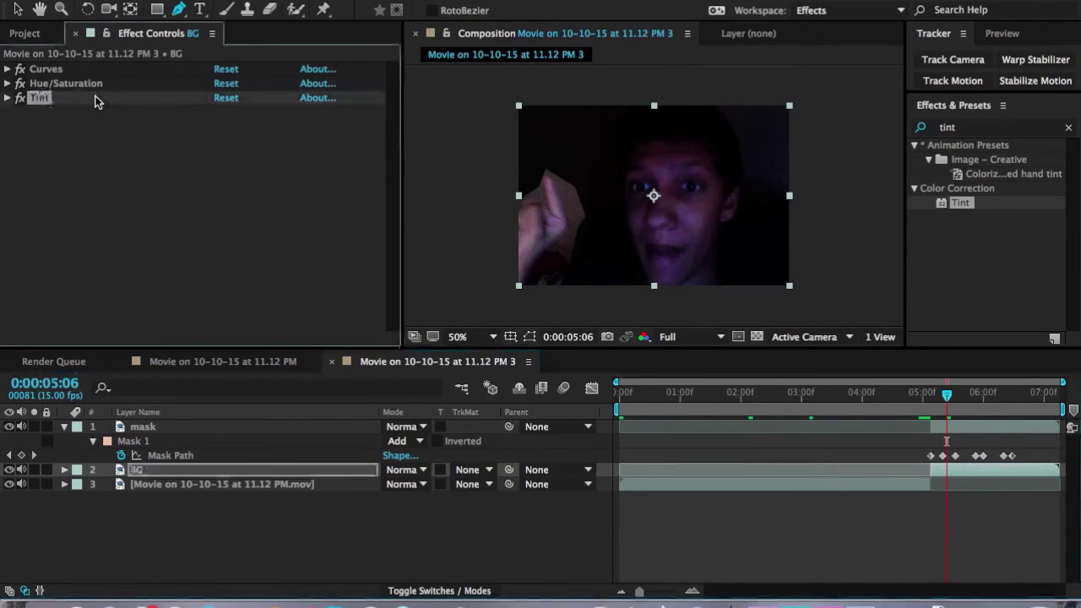
left_click(58, 68, "shift")
key("Delete")
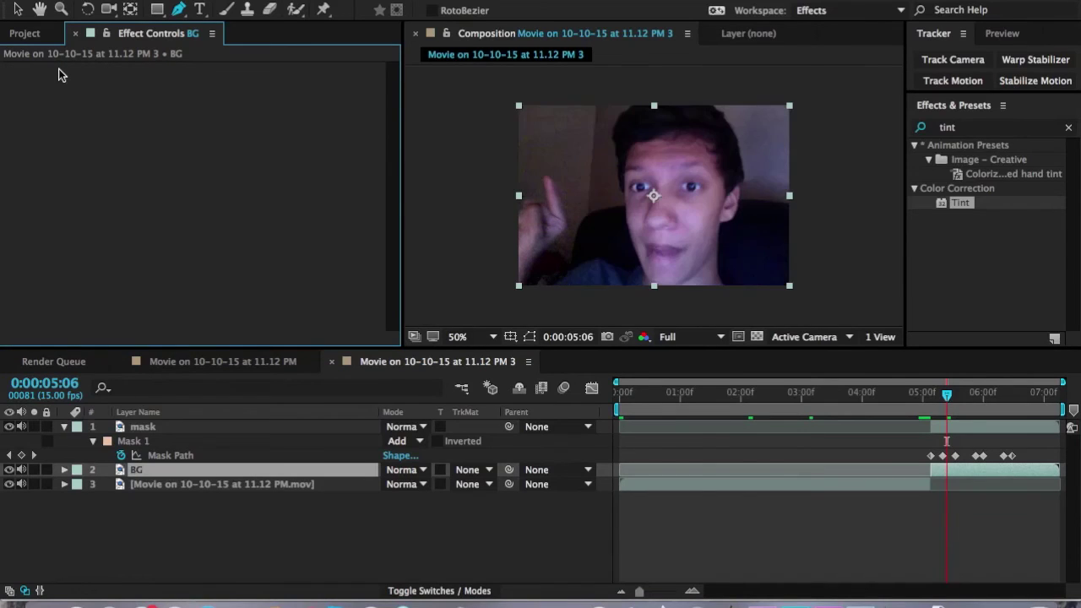
key("ctrl+z")
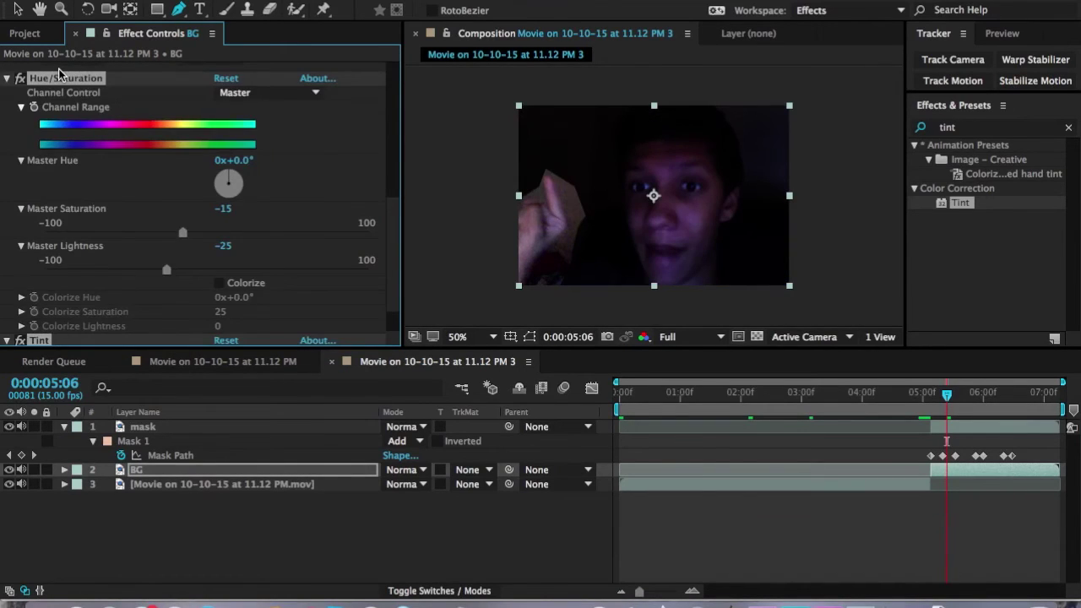
left_click(7, 68)
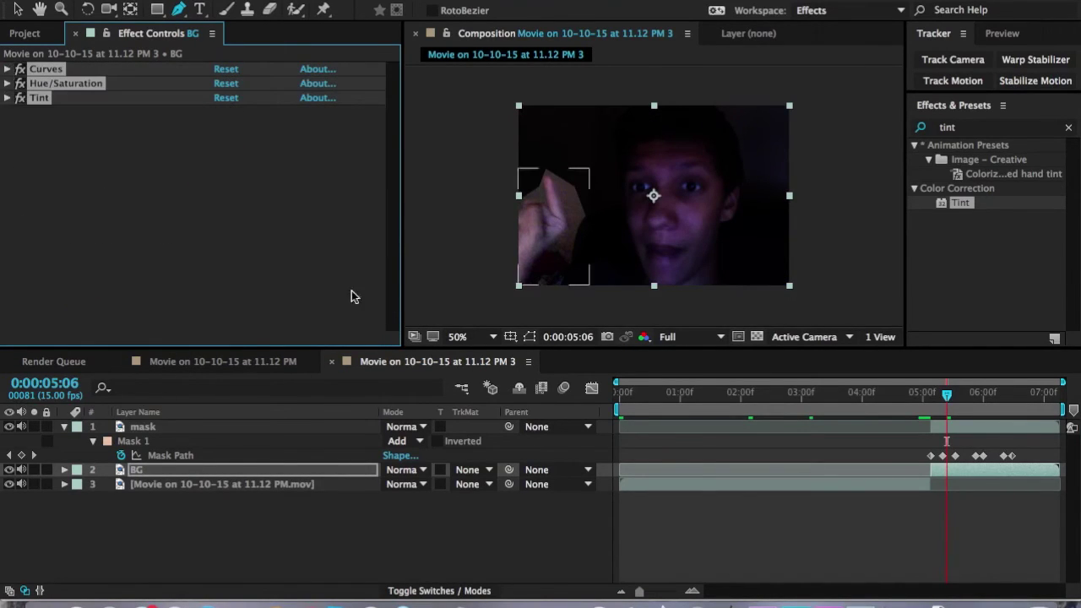
- Feather the hand mask on the mask layer by 174 pixels
key("v")
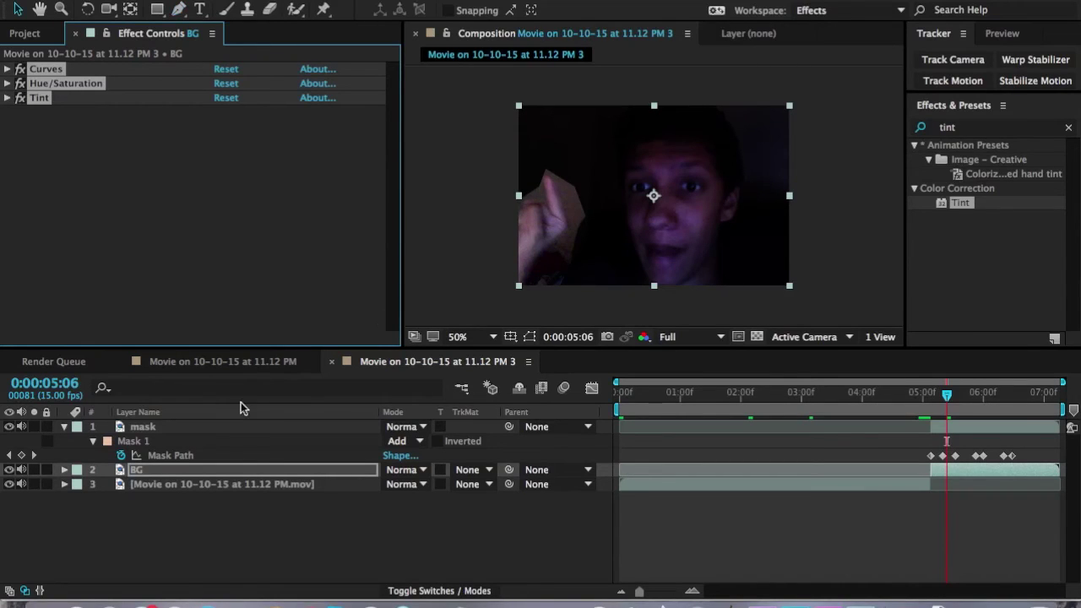
left_click(232, 427)
key("f")
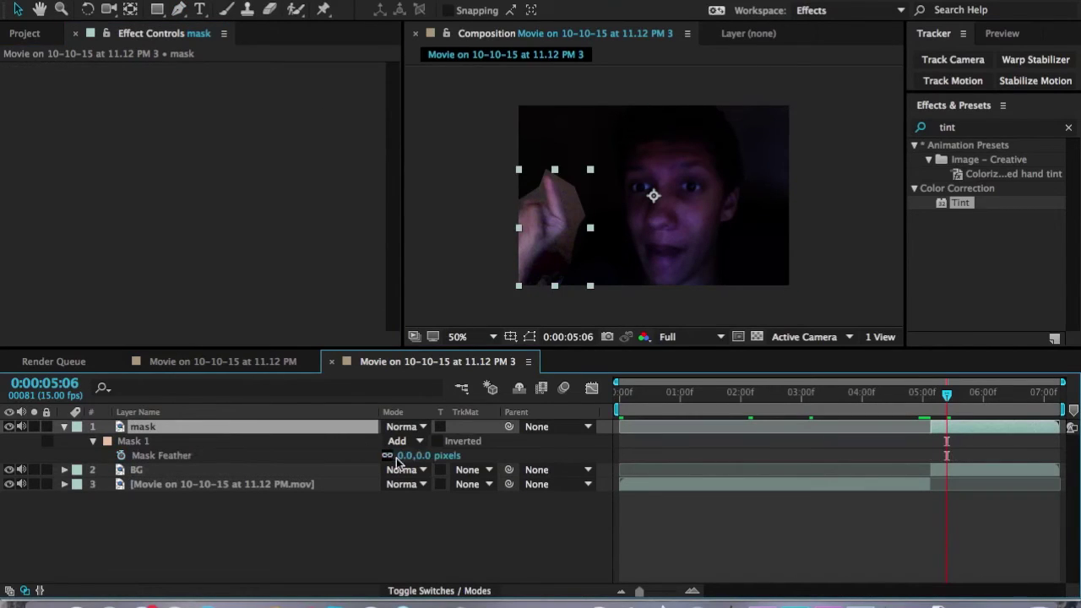
left_click_drag(404, 455, 537, 457)
left_click(963, 128)
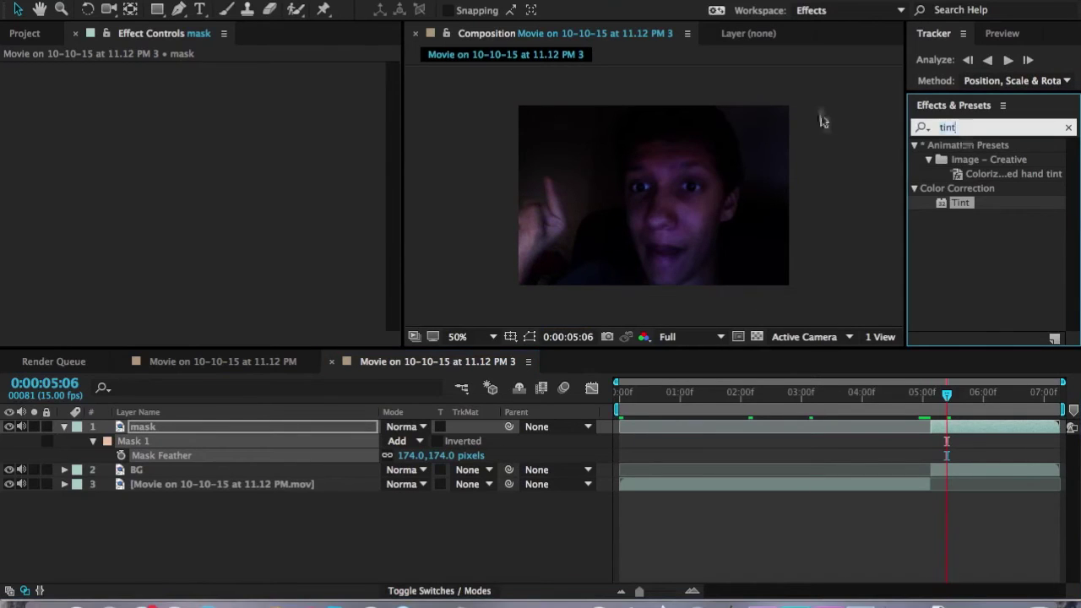
type("durves")
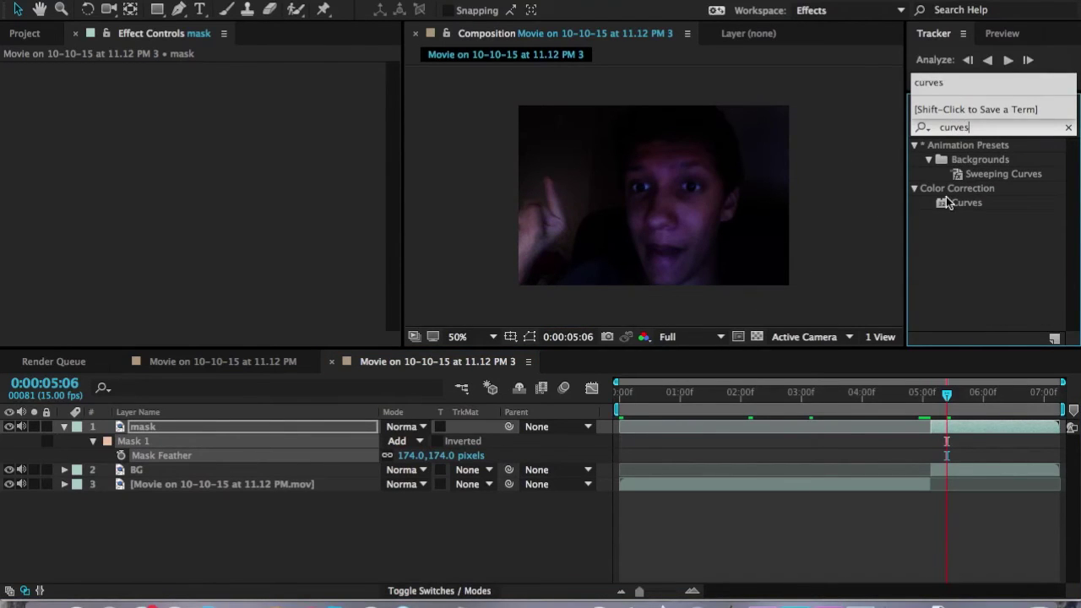
- Apply Curves to the mask layer and pull the RGB and Blue curves downward
double_click(948, 203)
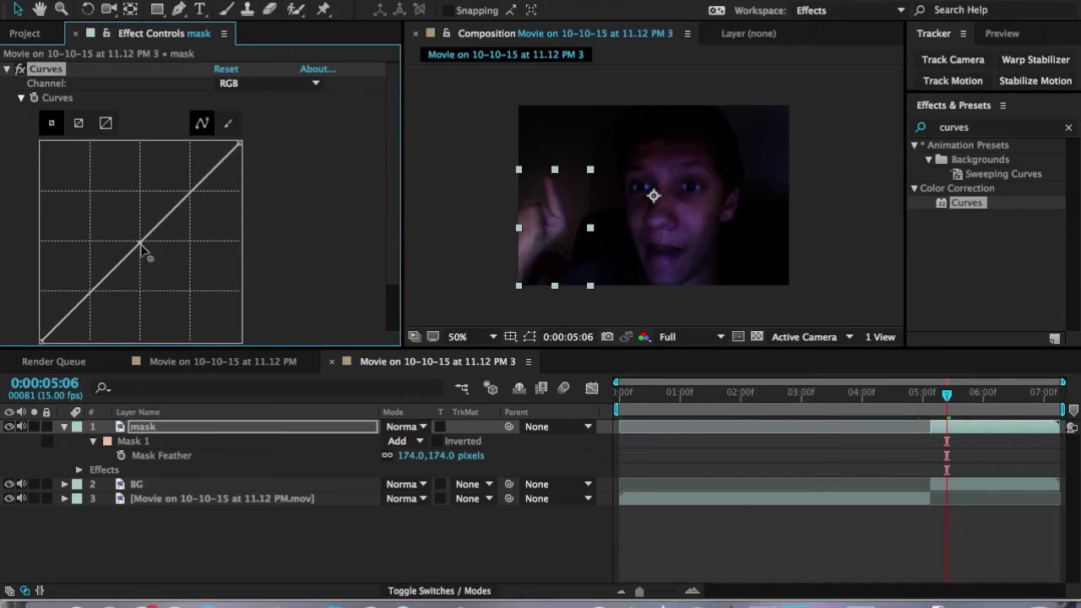
left_click_drag(140, 245, 178, 282)
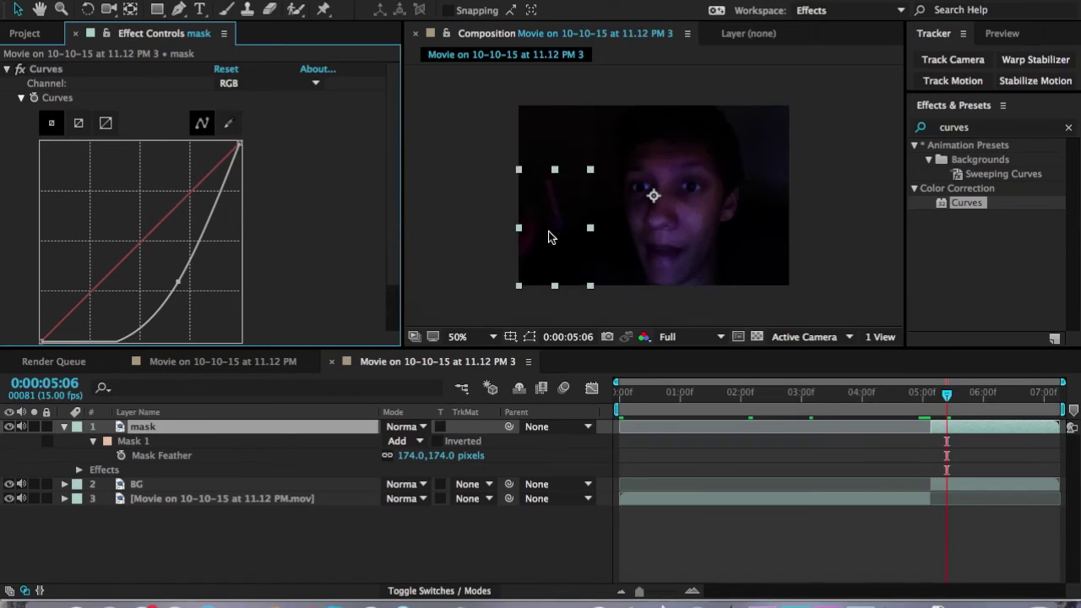
left_click(287, 83)
left_click(245, 147)
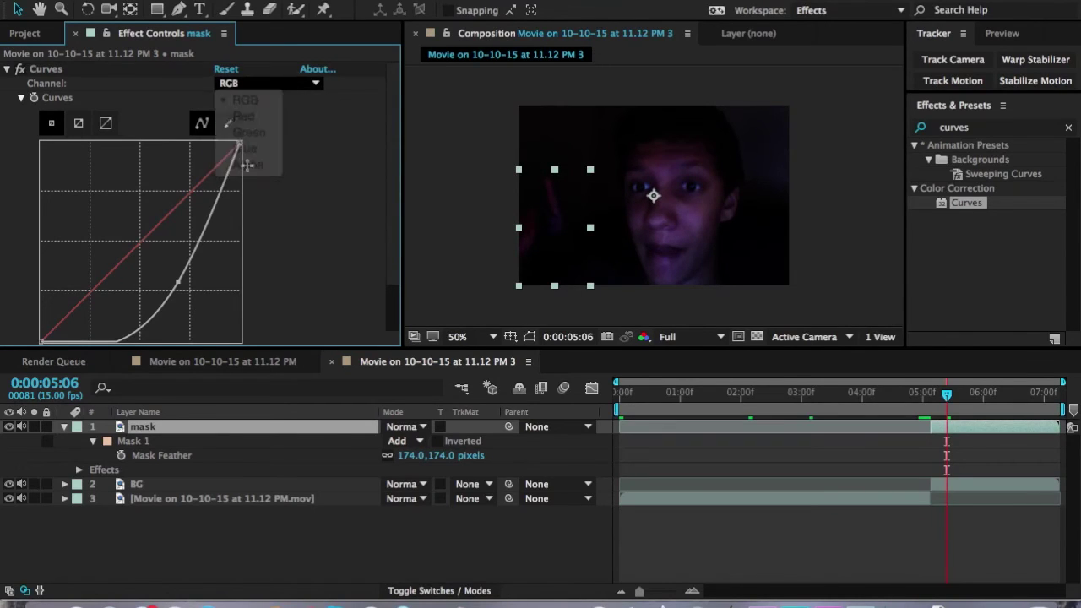
left_click_drag(148, 251, 180, 284)
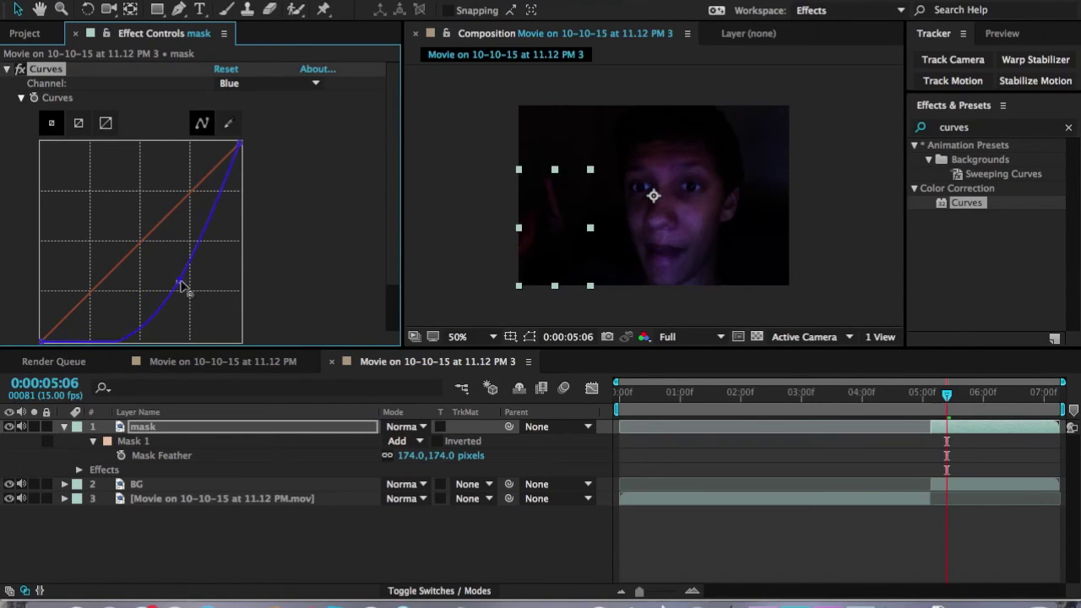
- Pull the Red and Green channel curves downward as well
left_click(233, 82)
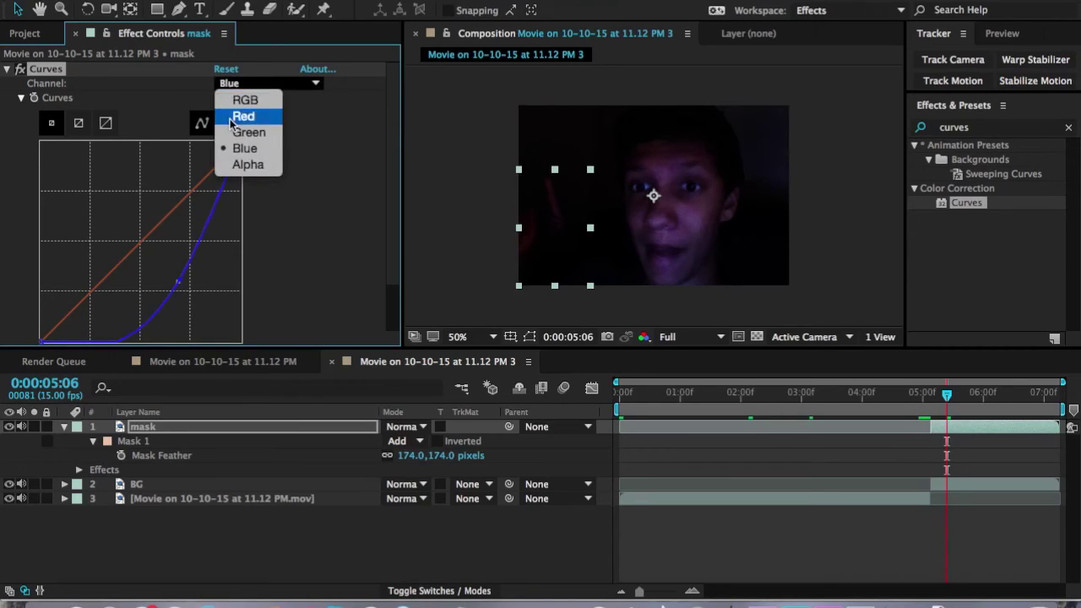
left_click(242, 113)
left_click_drag(143, 241, 154, 254)
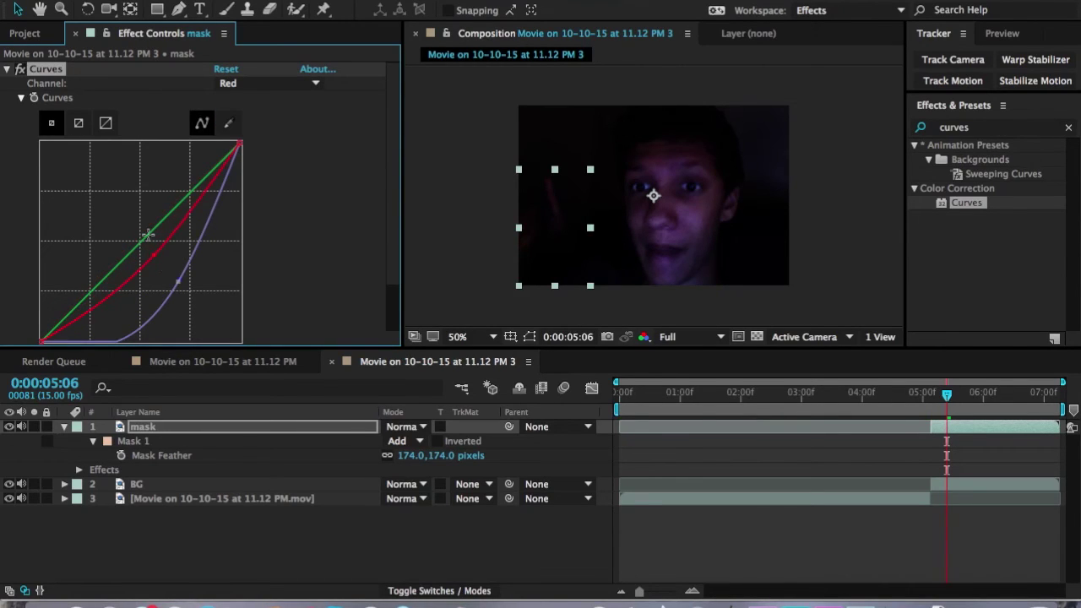
left_click(240, 82)
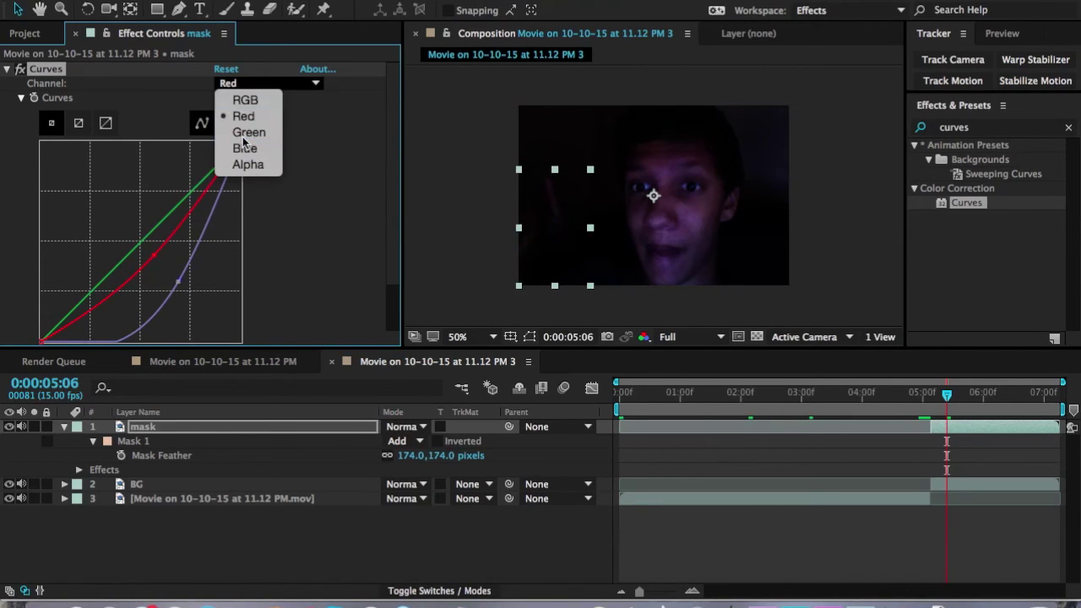
left_click(241, 130)
left_click_drag(143, 241, 154, 254)
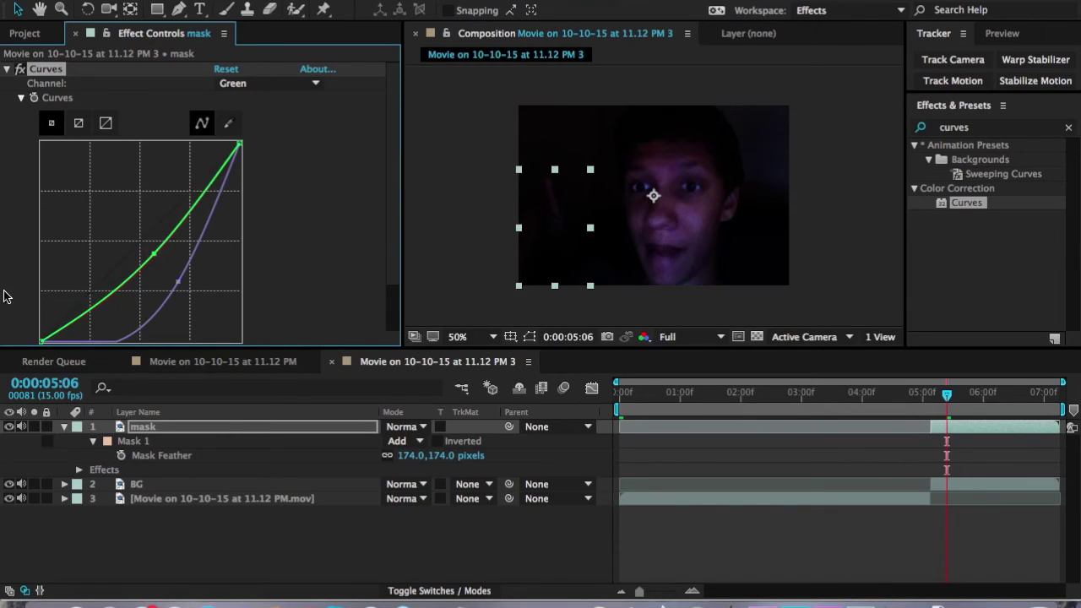
left_click(8, 69)
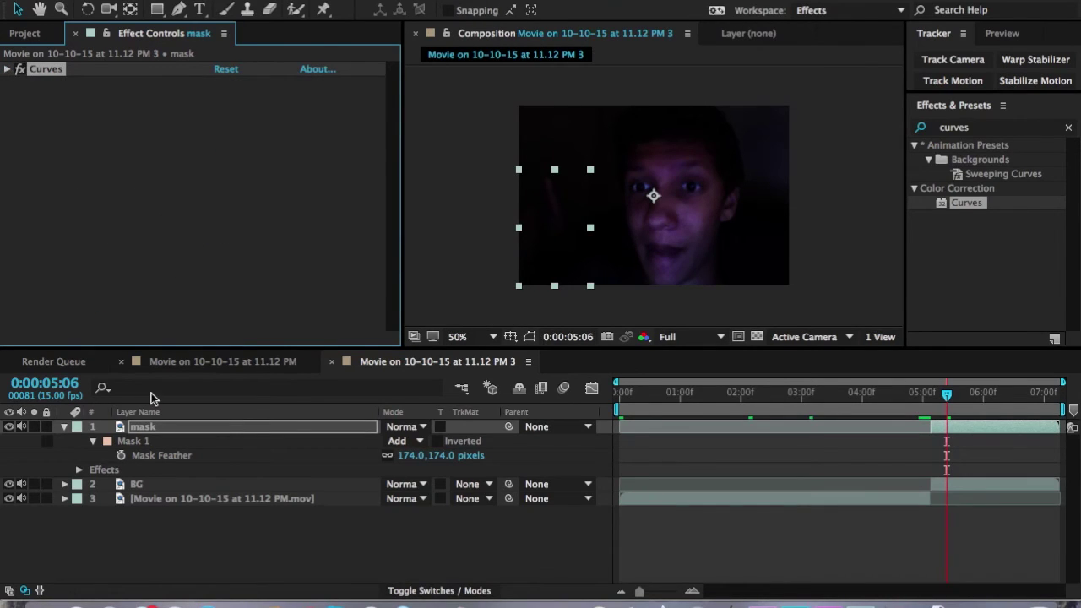
left_click(258, 519)
- Create a new adjustment layer and apply Brightness & Contrast to it
right_click(302, 517)
mouse_move(414, 3)
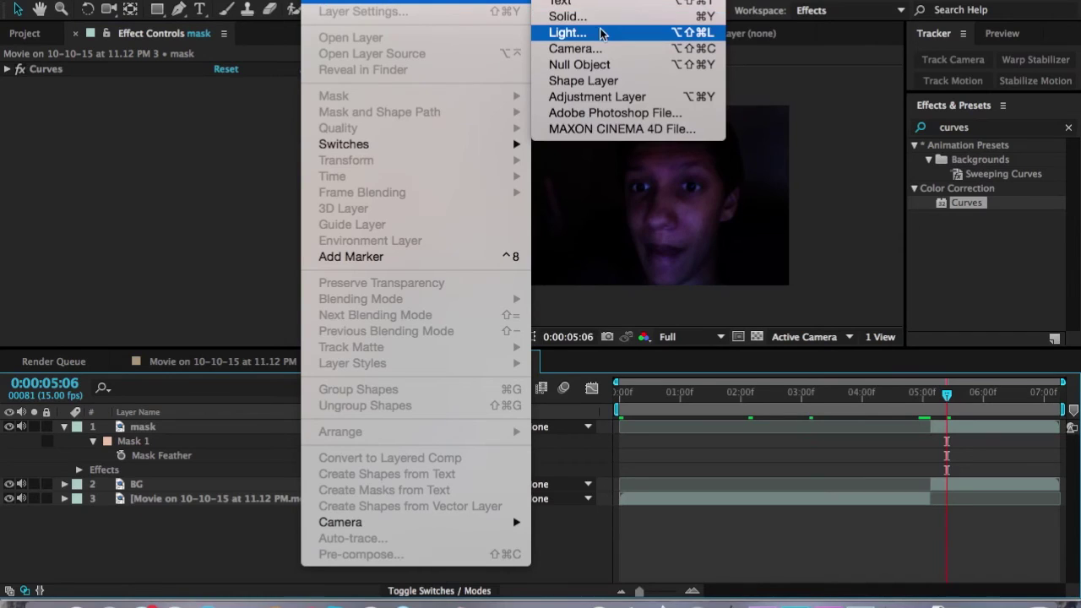
left_click(591, 96)
left_click(978, 128)
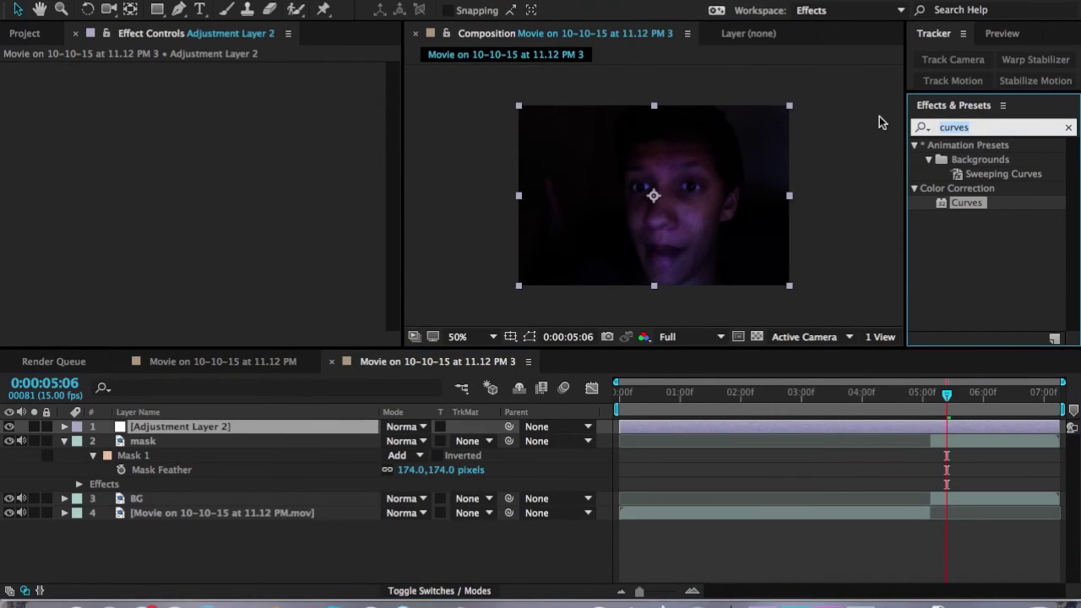
type("brigh")
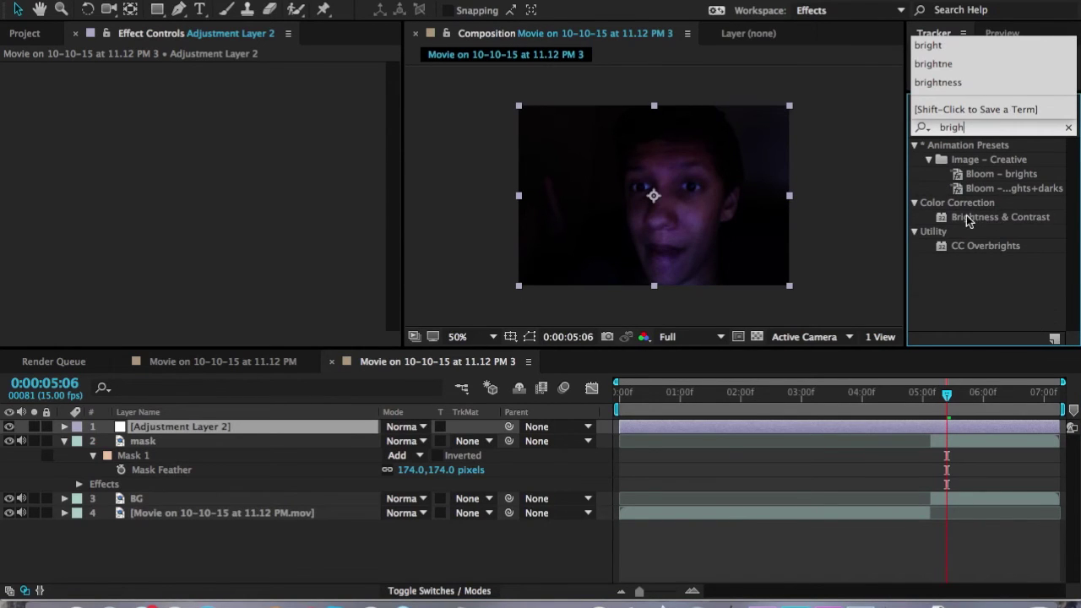
double_click(966, 217)
- Set Brightness to 115 and Contrast to -1, then duplicate the effect
left_click(64, 448)
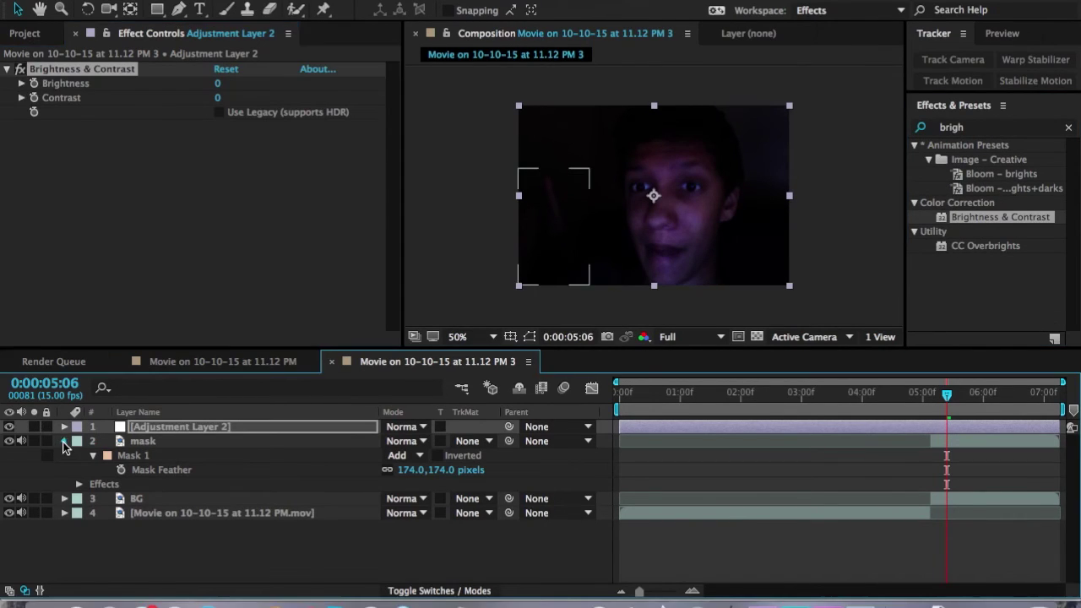
left_click(64, 443)
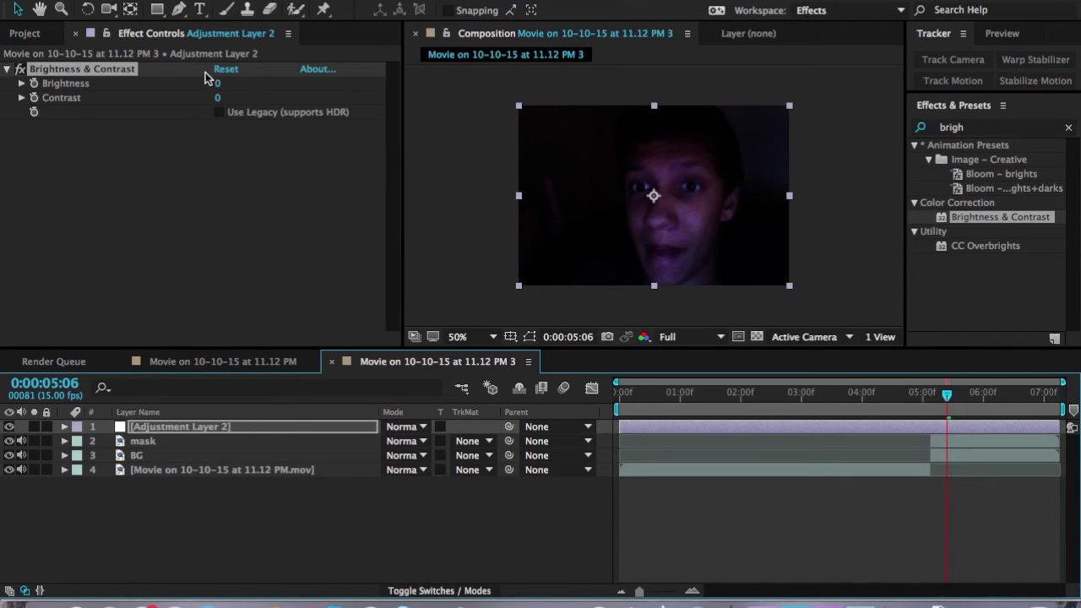
left_click_drag(214, 84, 288, 83)
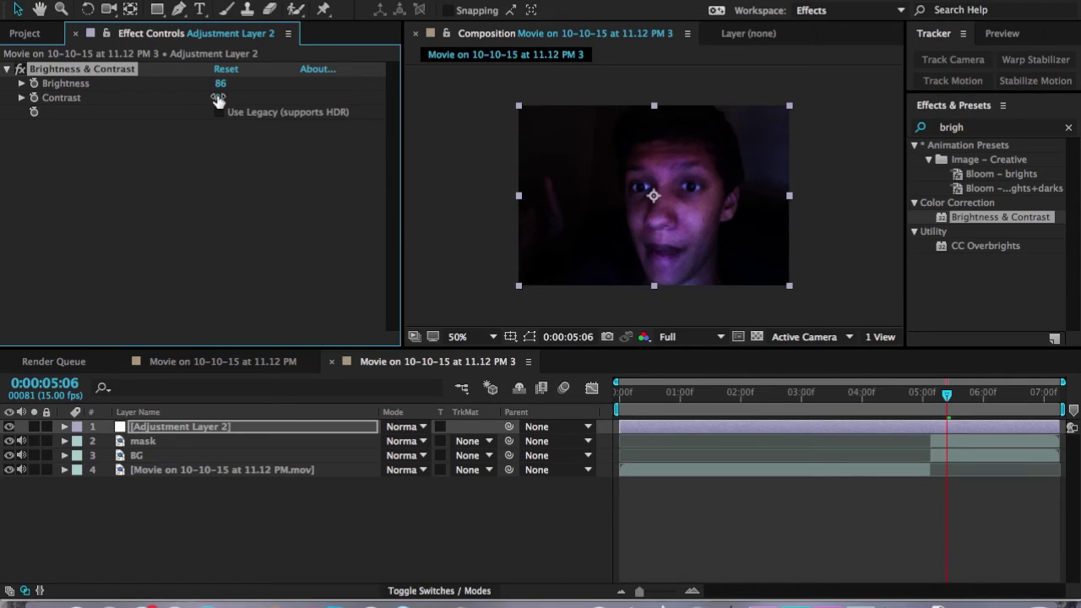
left_click_drag(222, 96, 179, 118)
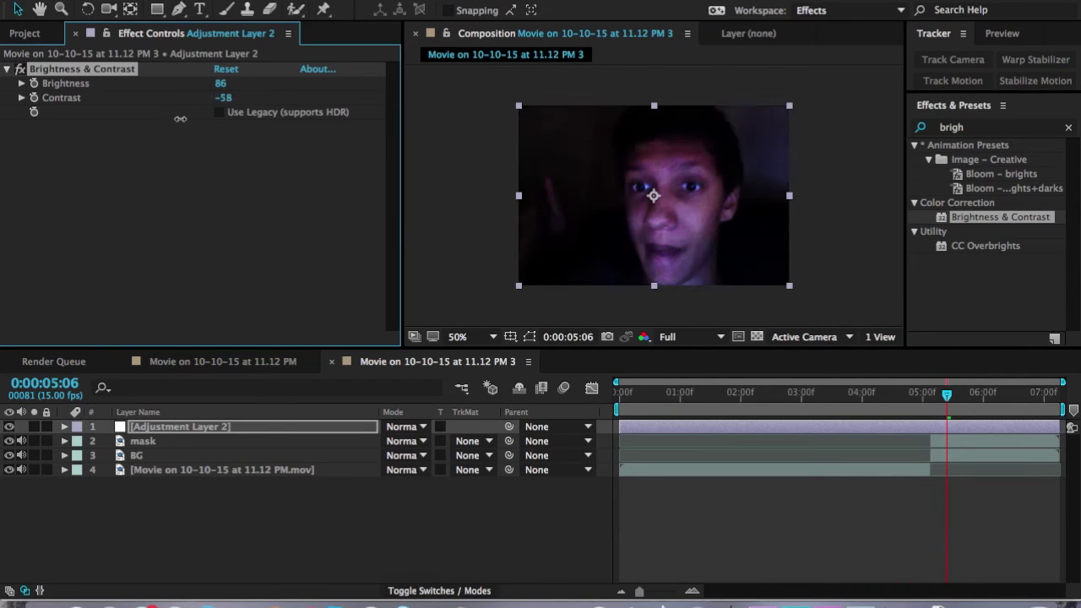
left_click_drag(103, 134, 148, 107)
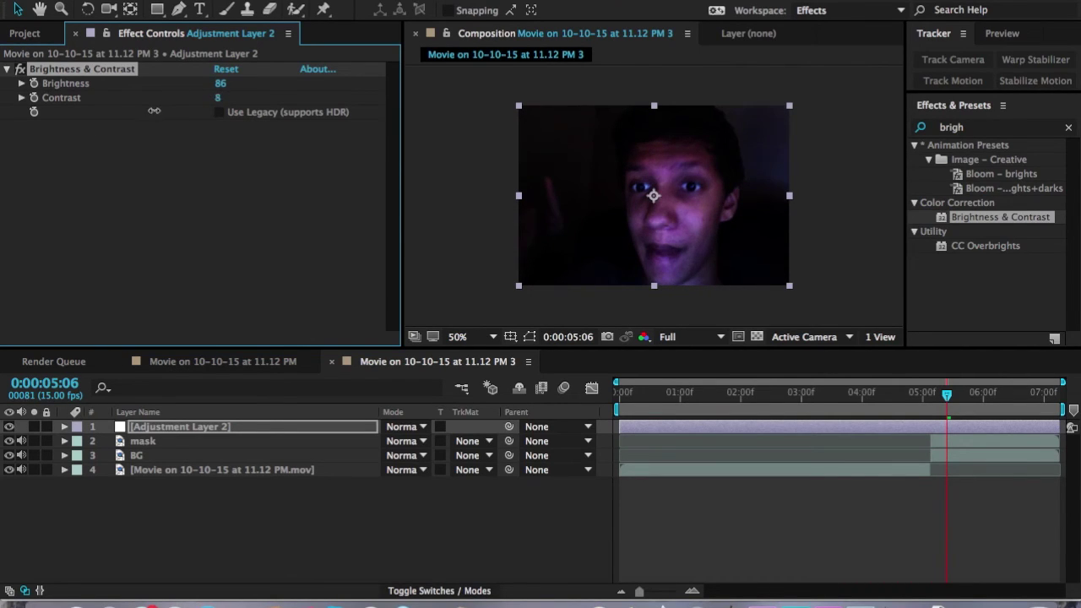
left_click_drag(226, 84, 247, 84)
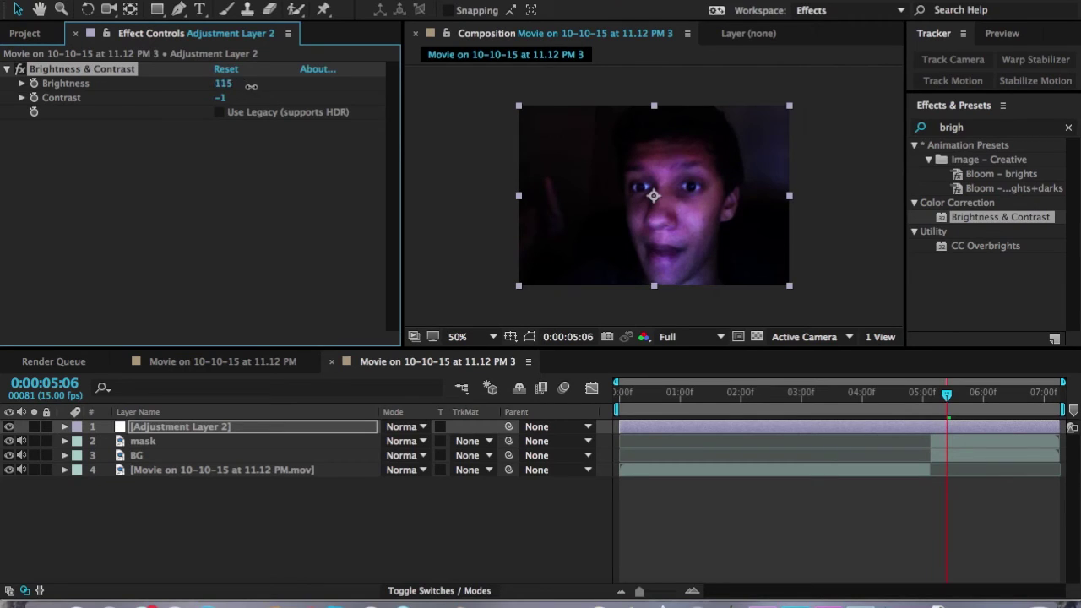
key("super+d")
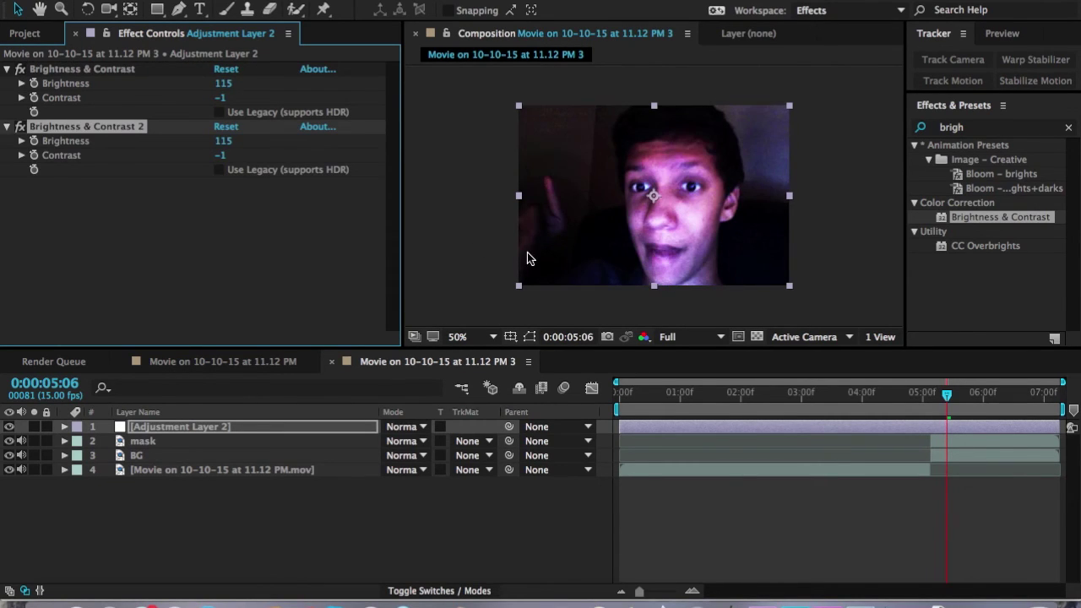
- Copy the mask layer's animated mask path with its keyframes
key("comma")
left_click(246, 444)
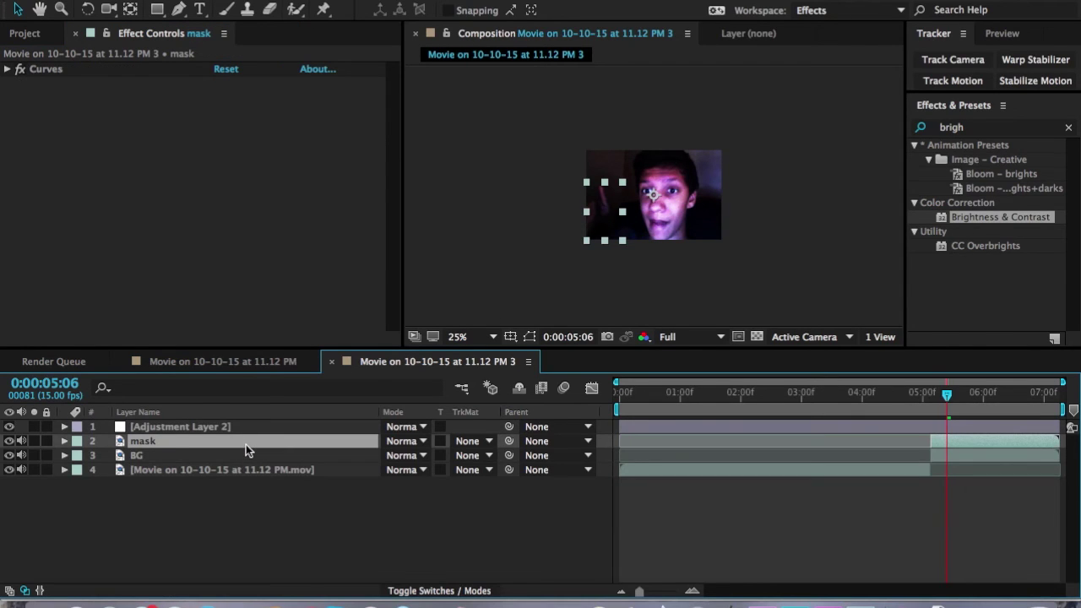
key("m")
key("Return")
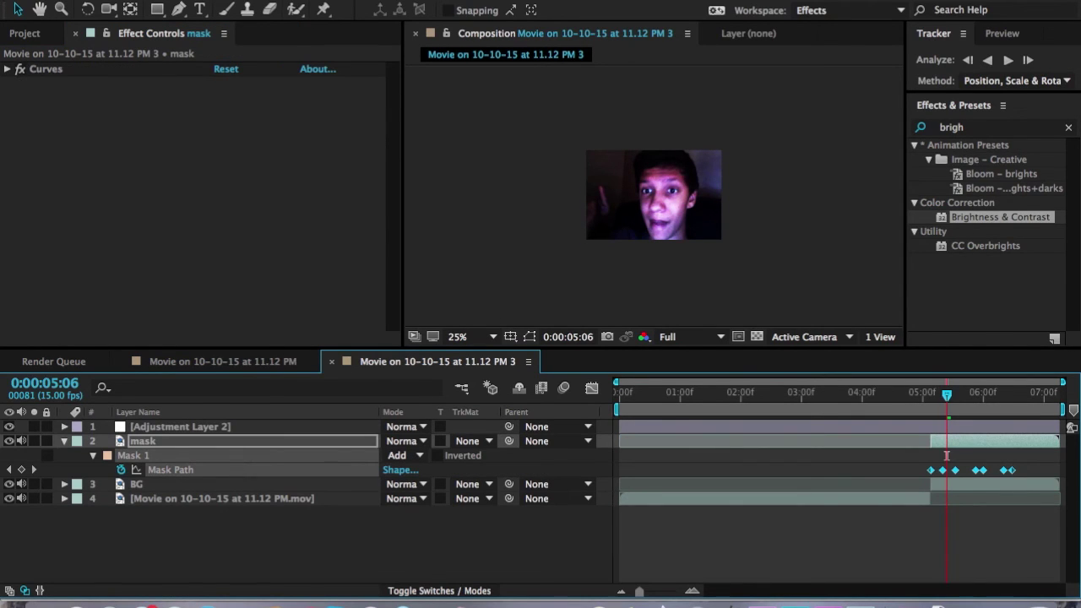
left_click(203, 0)
left_click(207, 70)
- Delete the extra Brightness & Contrast effect and duplicate the adjustment layer
left_click(213, 427)
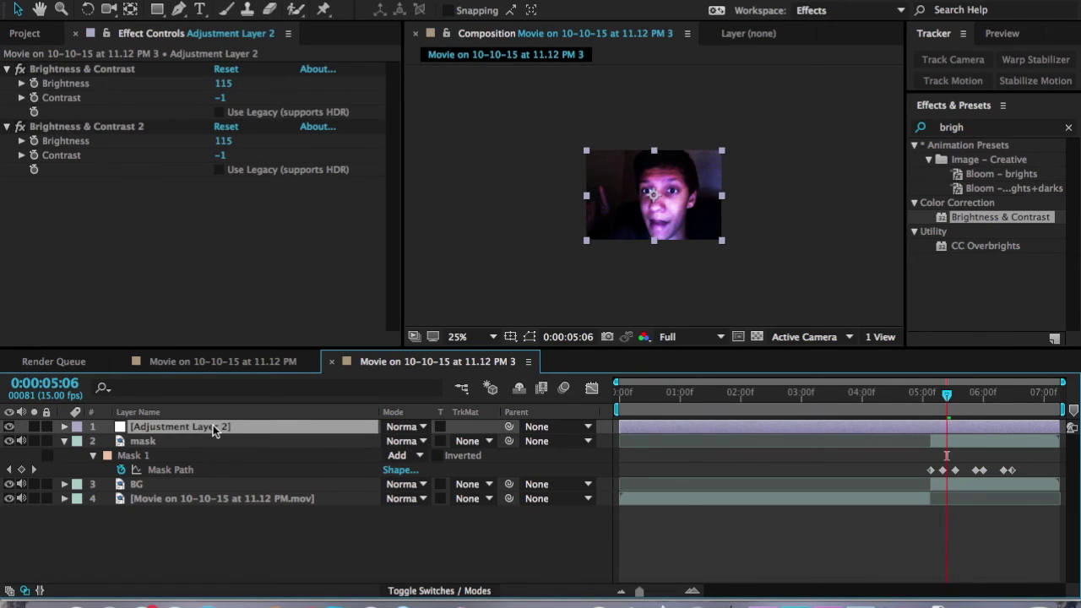
left_click(139, 127)
key("Delete")
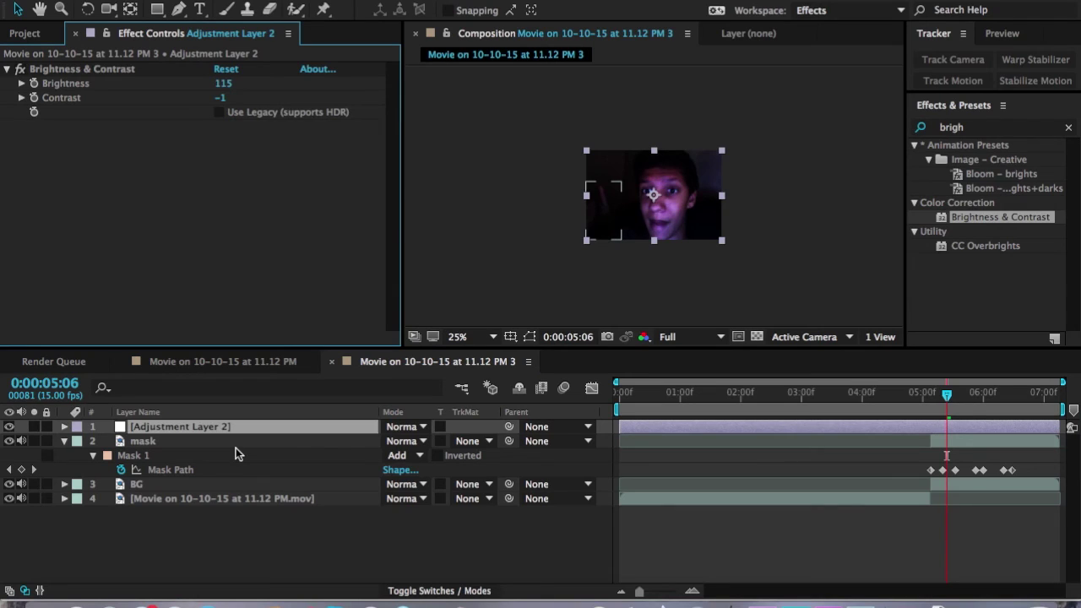
left_click(232, 517)
left_click(243, 425)
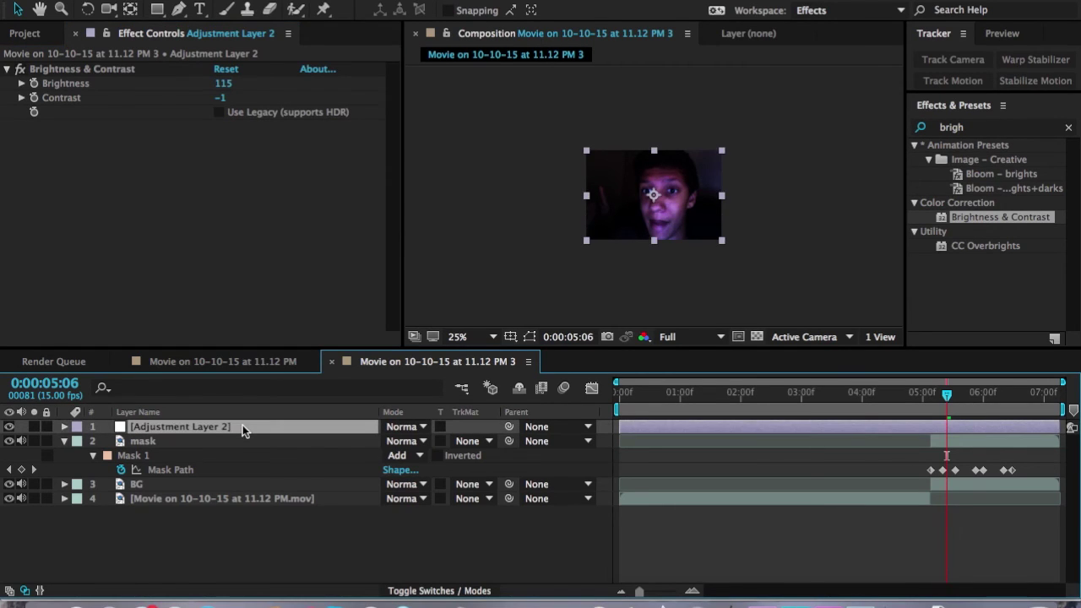
key("ctrl+d")
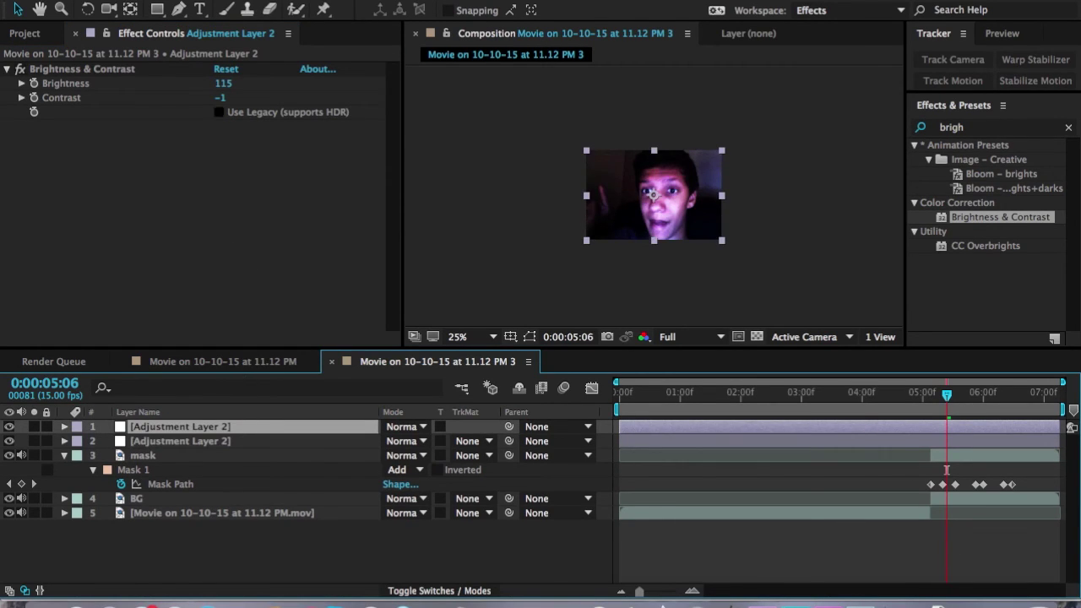
- Paste the animated hand mask onto the top adjustment layer copy
left_click(211, 133)
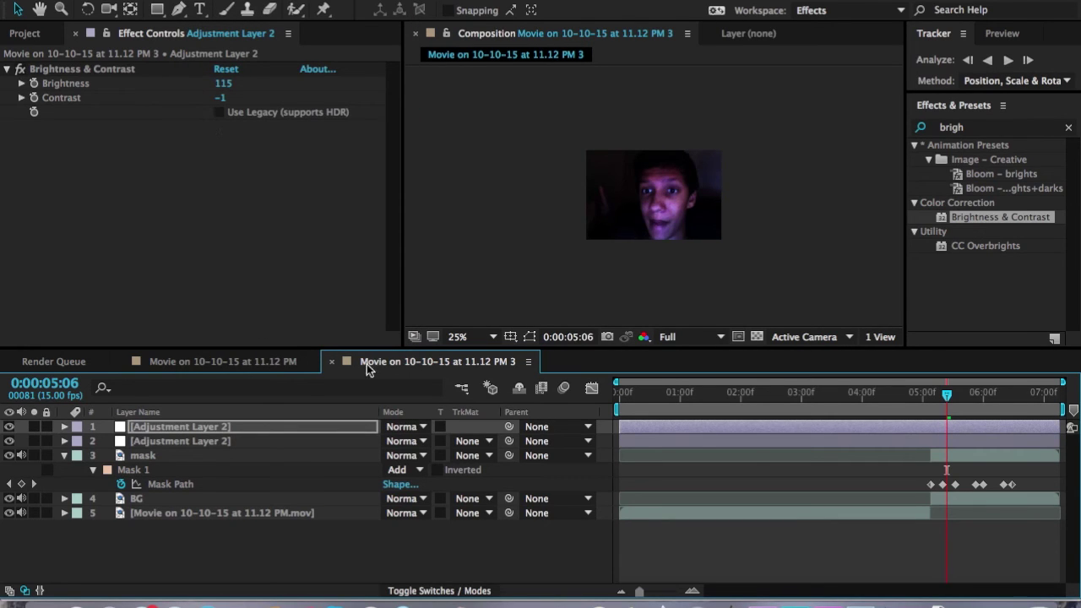
key("ctrl+v")
key("m")
key("m")
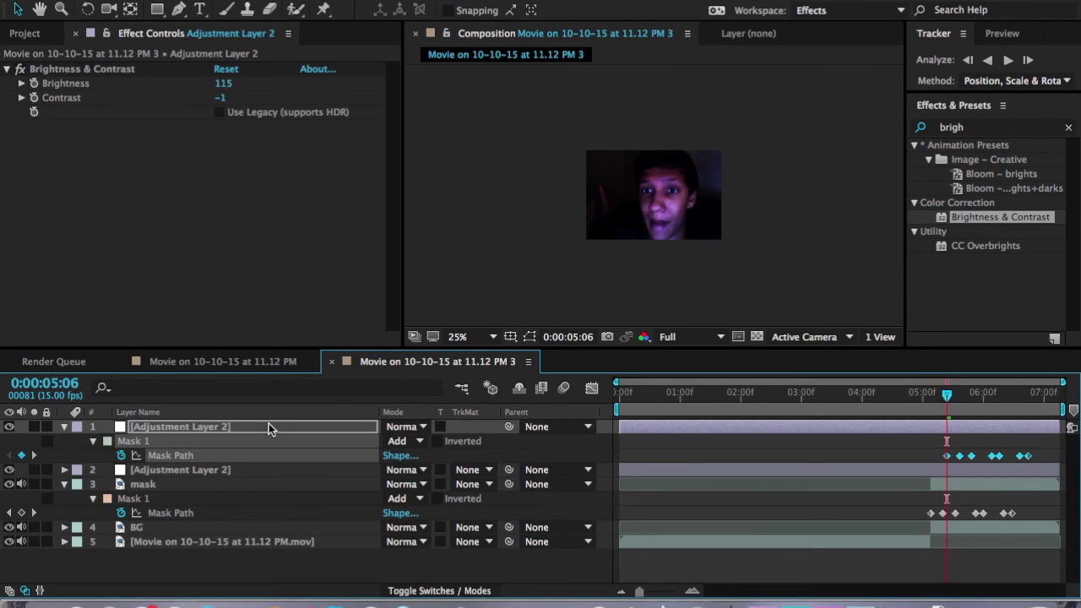
left_click_drag(944, 397, 928, 399)
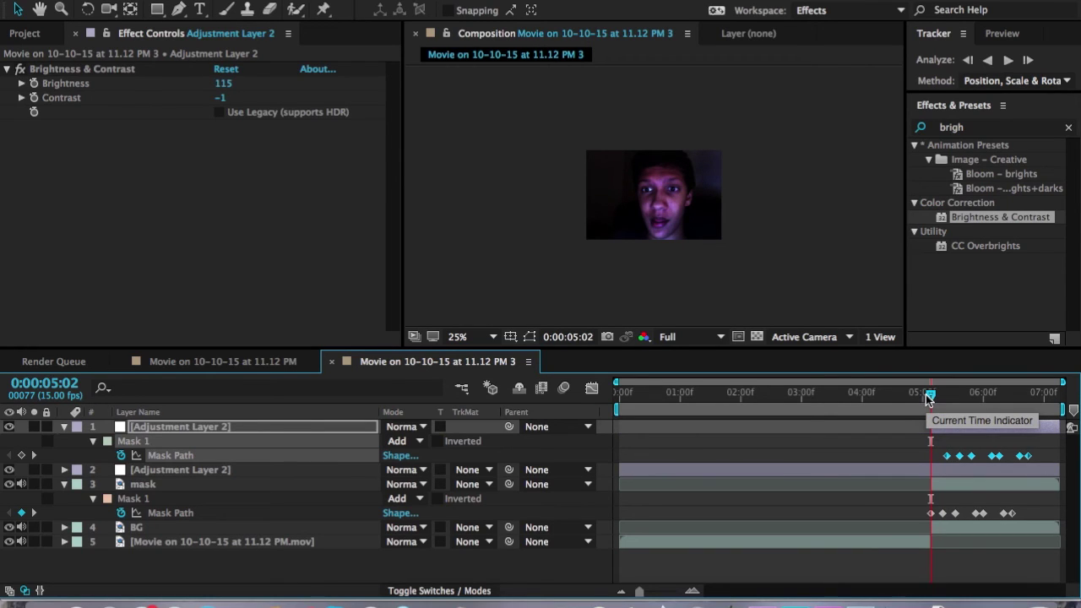
left_click(64, 427)
left_click(65, 455)
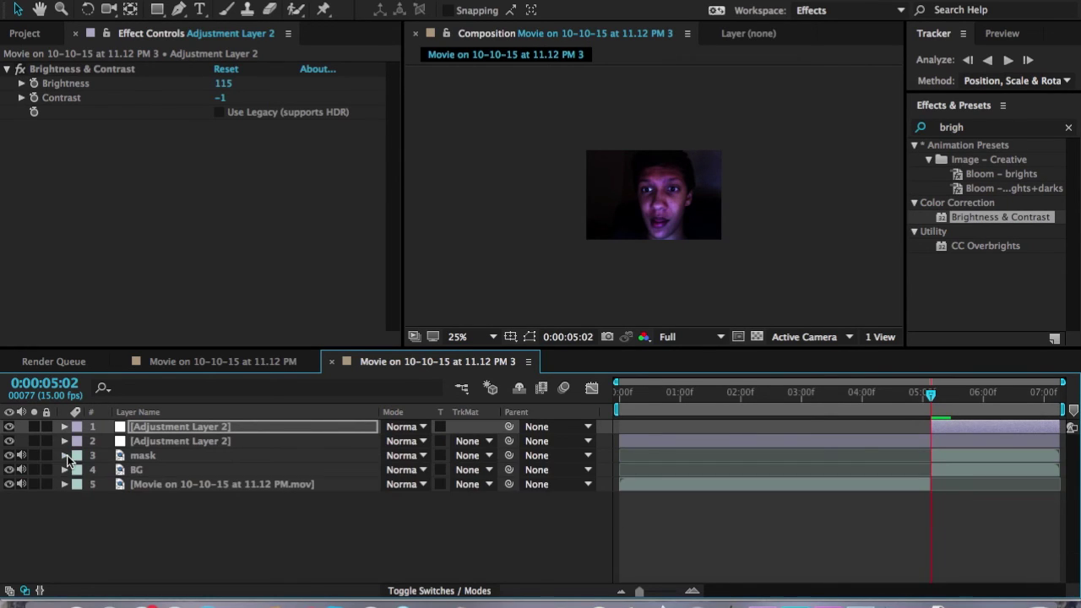
- Test a 40-pixel mask feather and Brightness 133 on the top adjustment layer
left_click(484, 336)
left_click(475, 439)
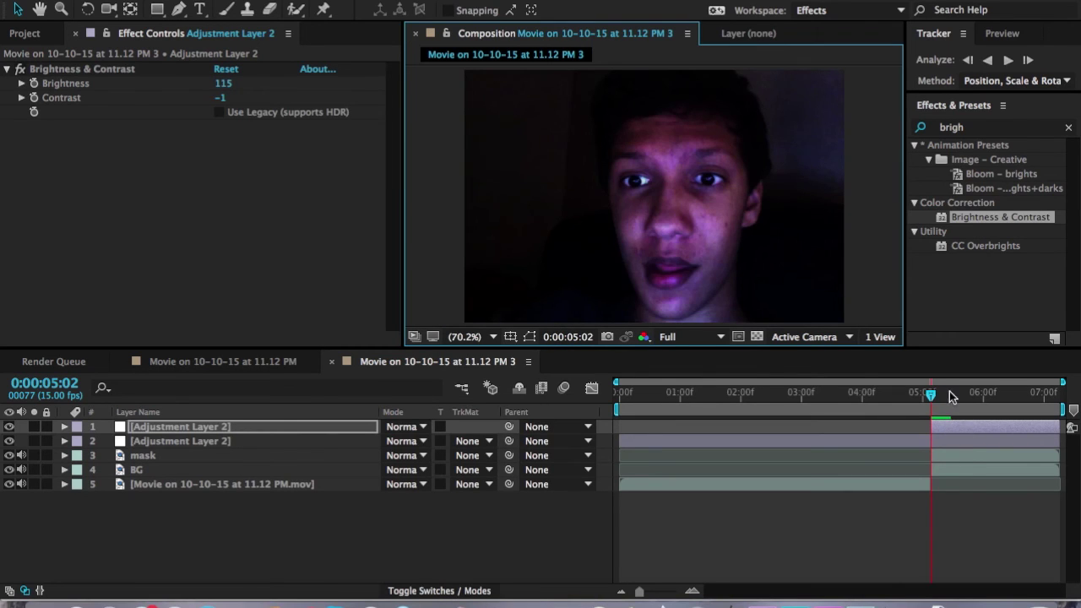
left_click_drag(948, 394, 985, 395)
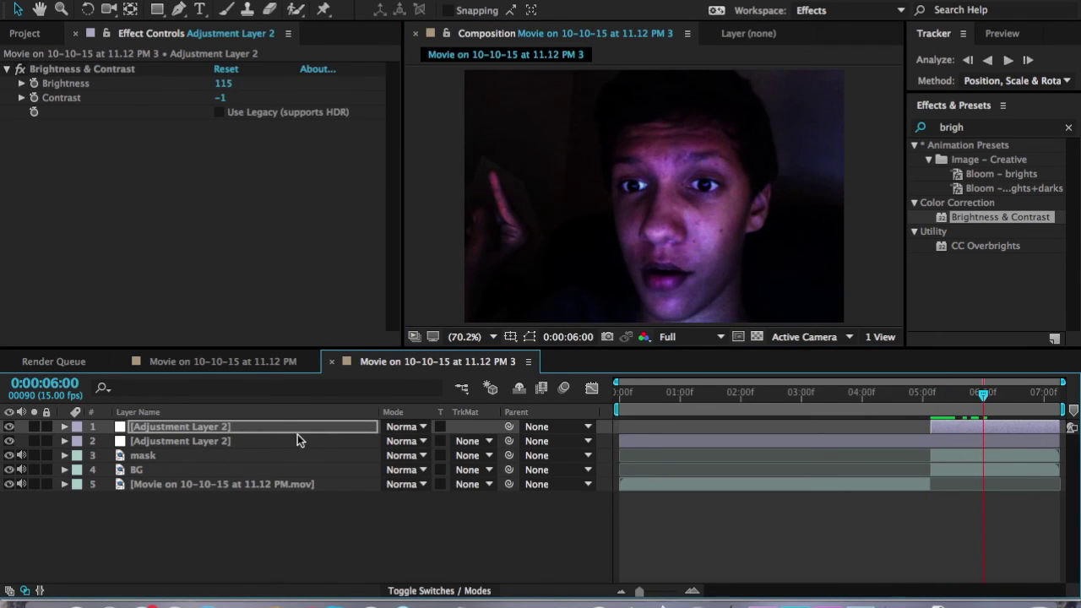
key("f")
left_click_drag(399, 454, 441, 461)
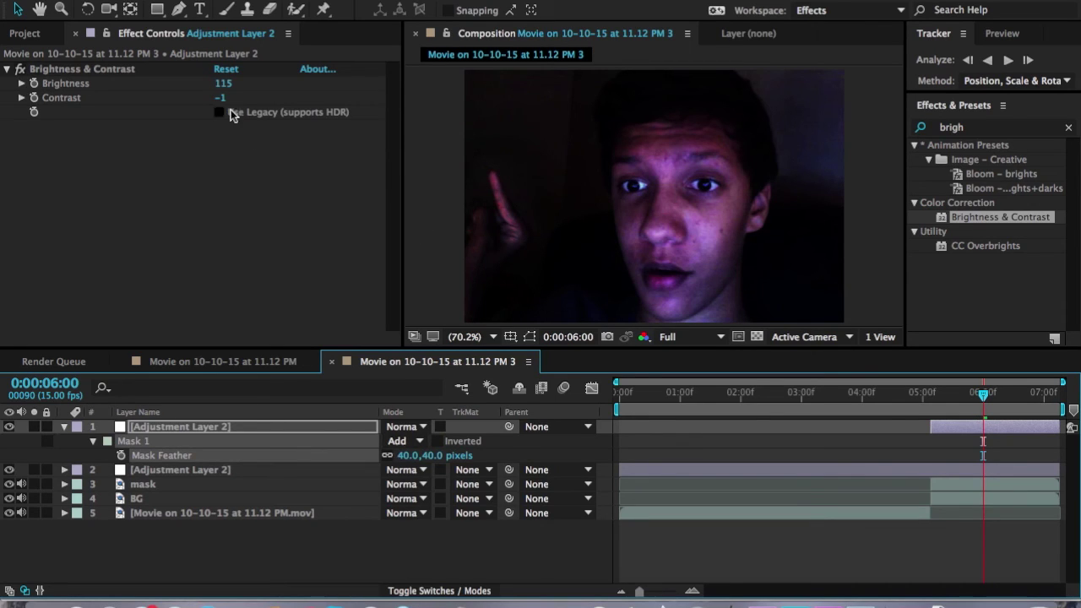
left_click_drag(223, 83, 255, 86)
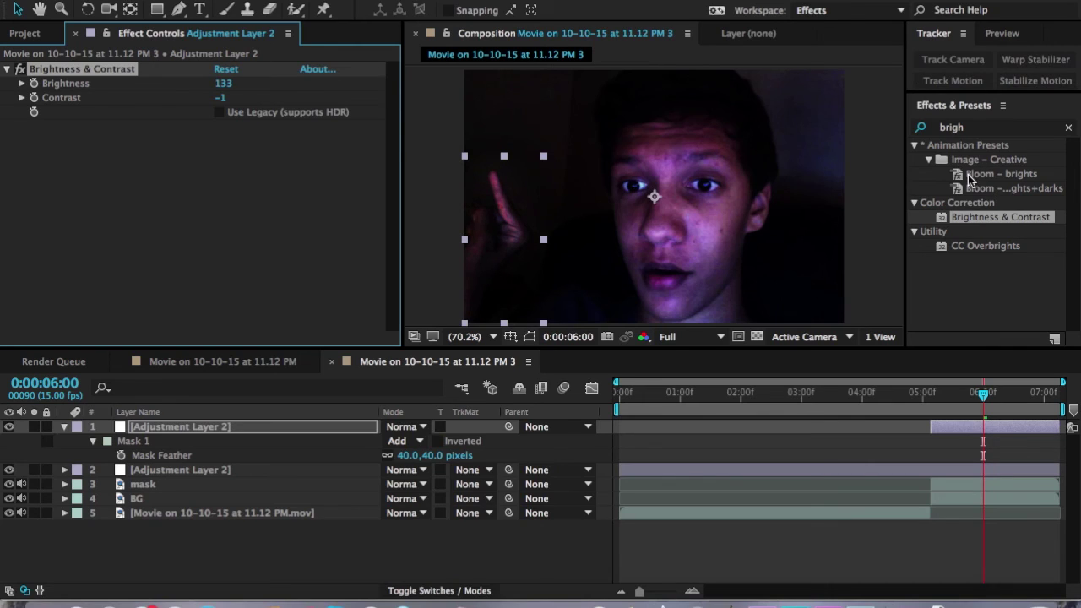
- Add a Curves effect to the top adjustment layer and pull its midpoint down
left_click(979, 116)
left_click(966, 129)
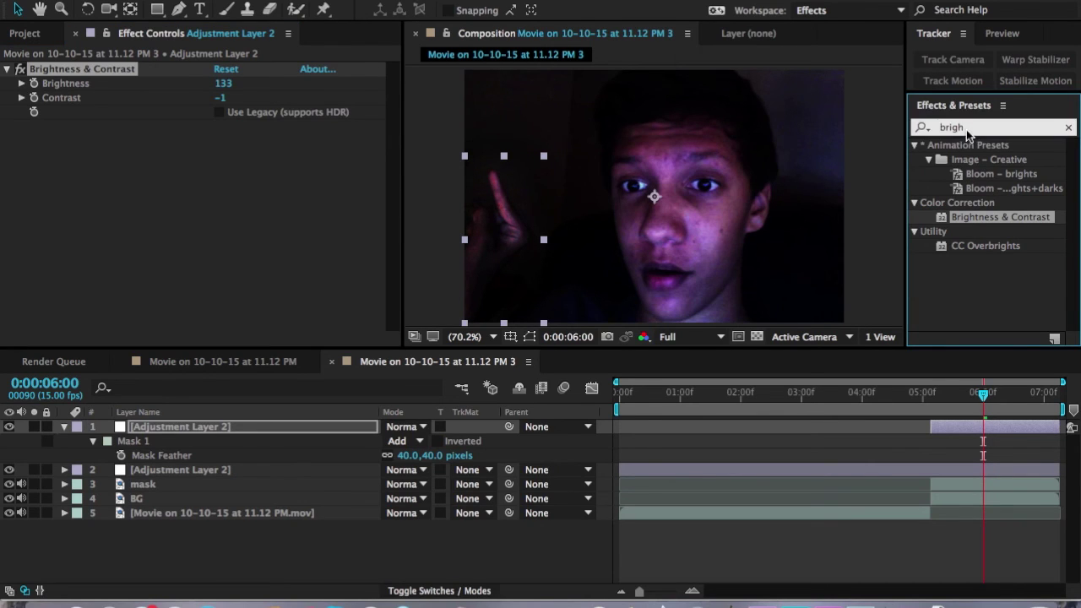
type("curves")
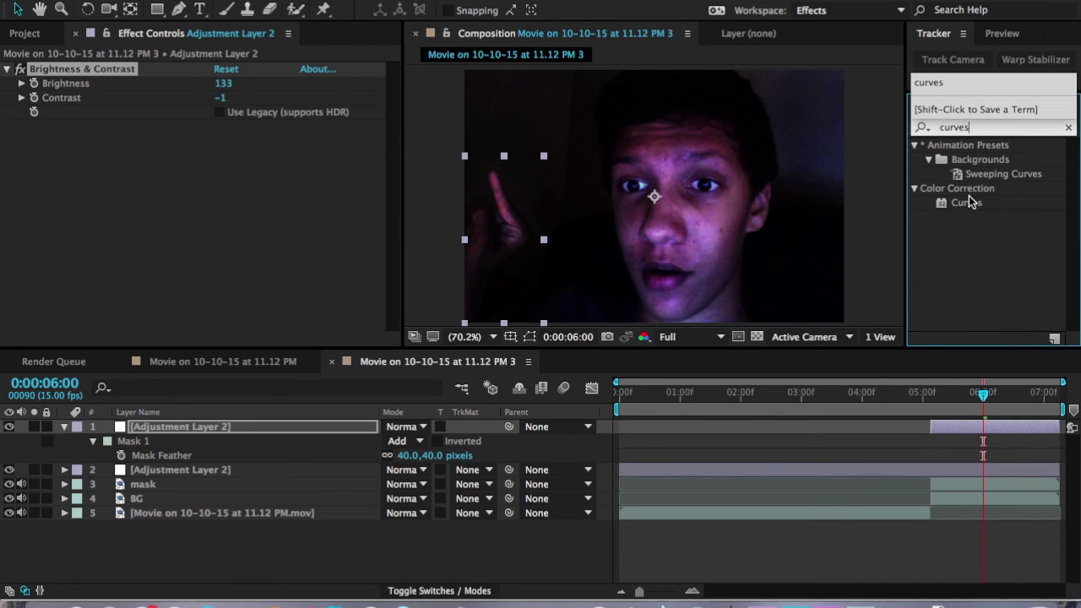
left_click(968, 203)
double_click(969, 199)
left_click_drag(140, 241, 183, 264)
- Try Brightness 149, then delete the masked duplicate adjustment layer
scroll(211, 169, "up", 2)
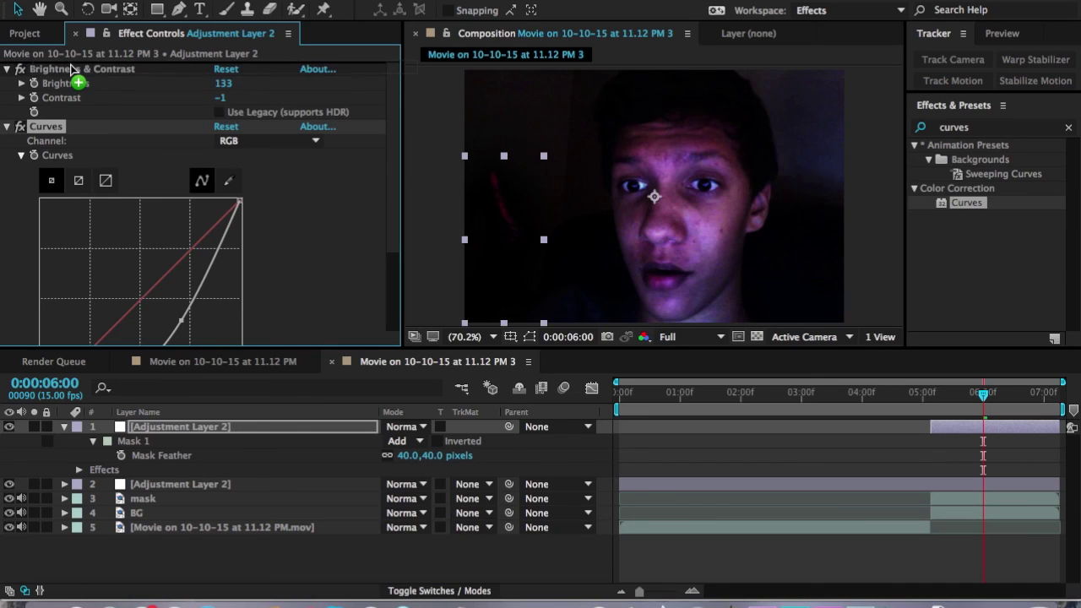
scroll(72, 69, "down", 2)
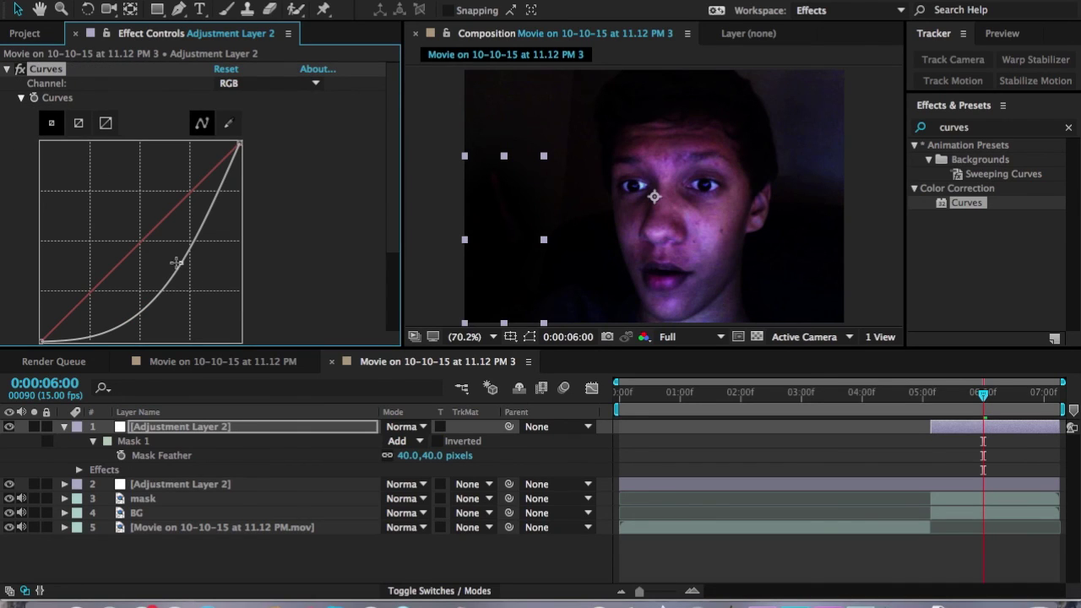
left_click_drag(52, 70, 95, 348)
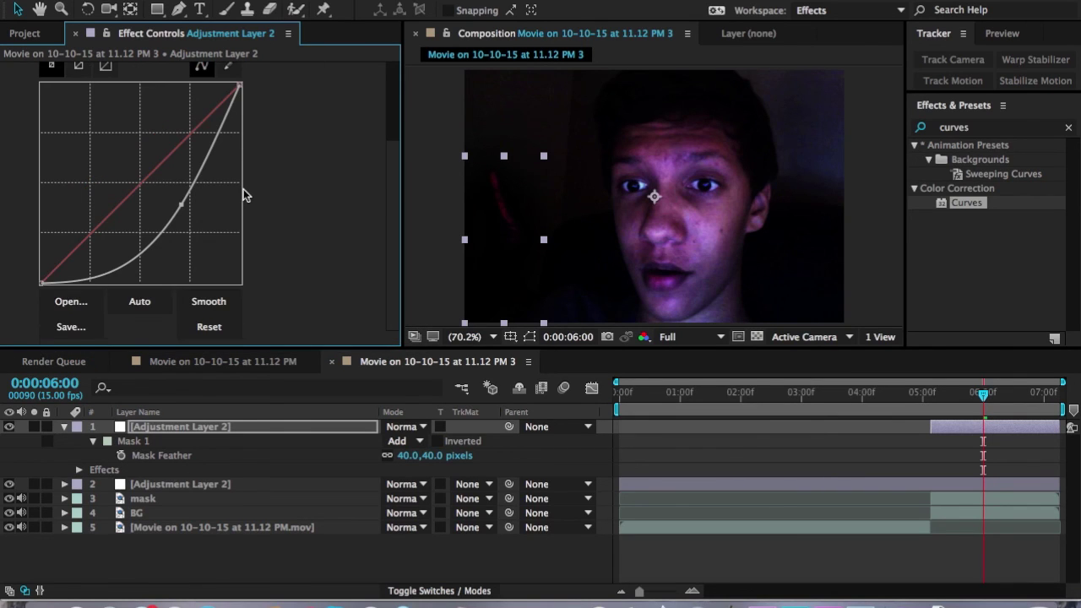
scroll(248, 195, "up", 3)
left_click_drag(228, 88, 340, 88)
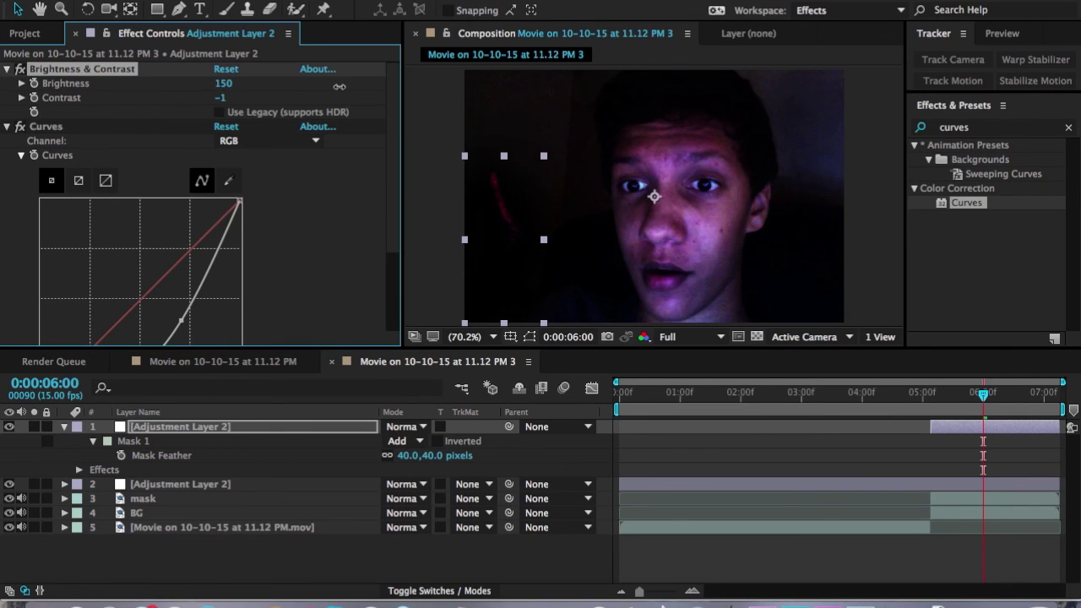
left_click_drag(173, 267, 173, 324)
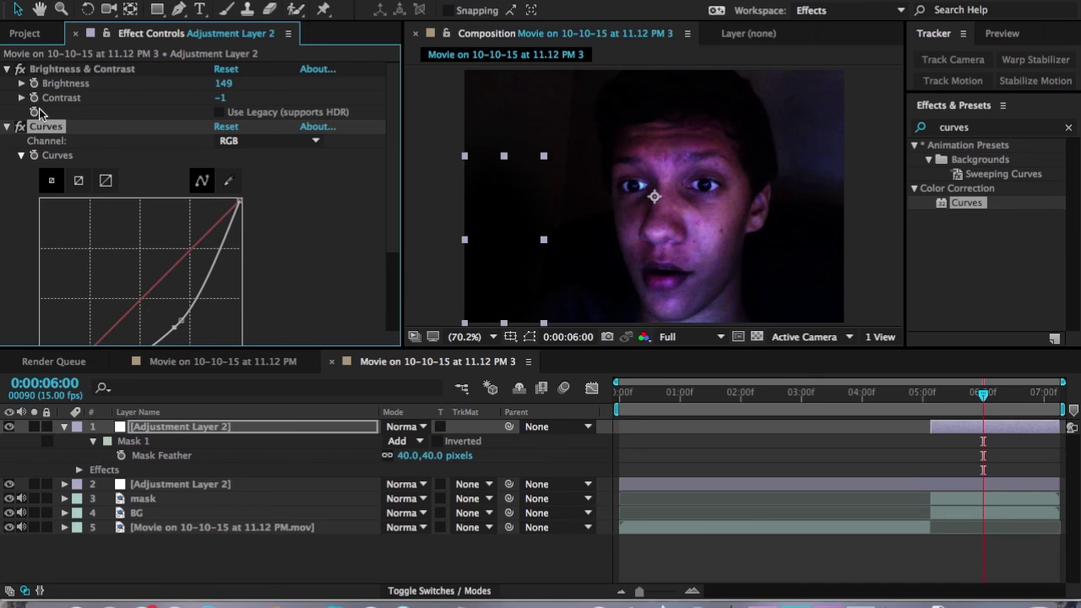
left_click(174, 428)
key("Delete")
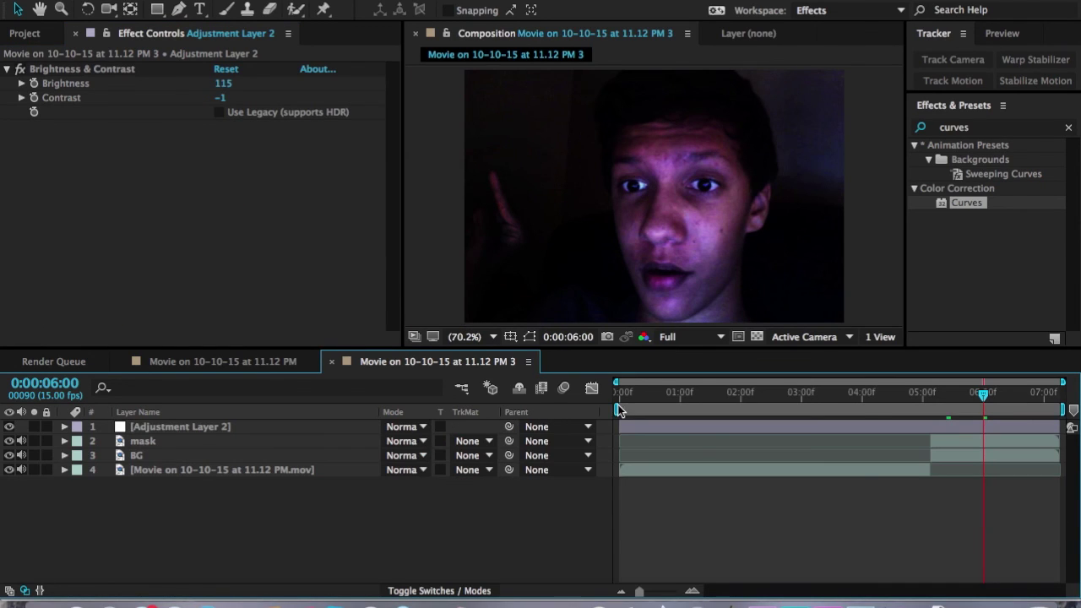
- Preview the footage around 0:00:05:05, then switch to the Movie on 10-10-15 at 11.12 PM comp
left_click(942, 393)
mouse_move(943, 394)
left_mouse_down()
mouse_move(963, 394)
mouse_move(938, 394)
left_mouse_up()
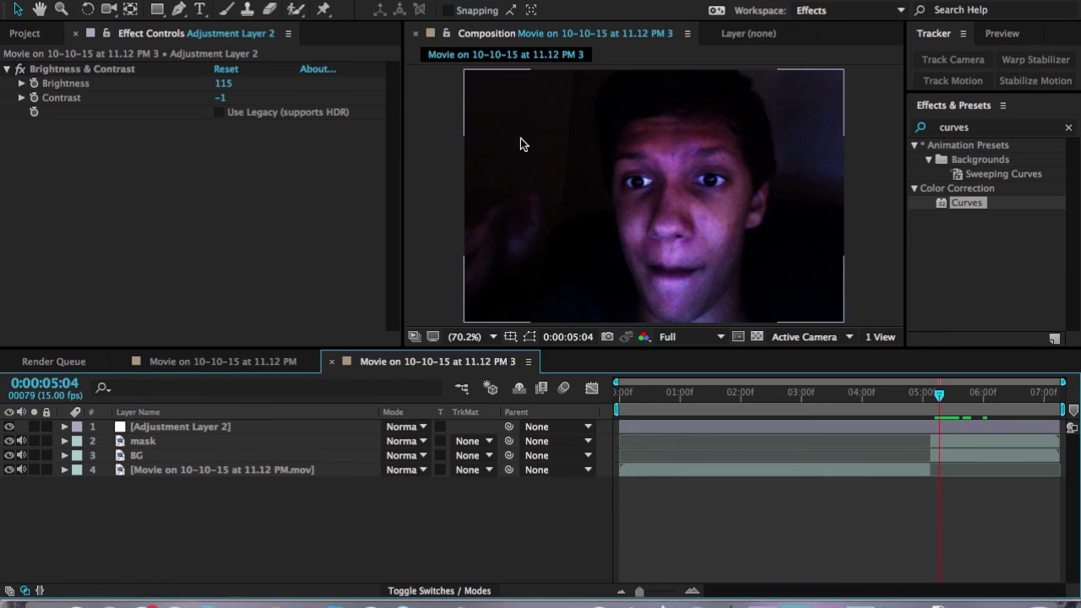
key("space")
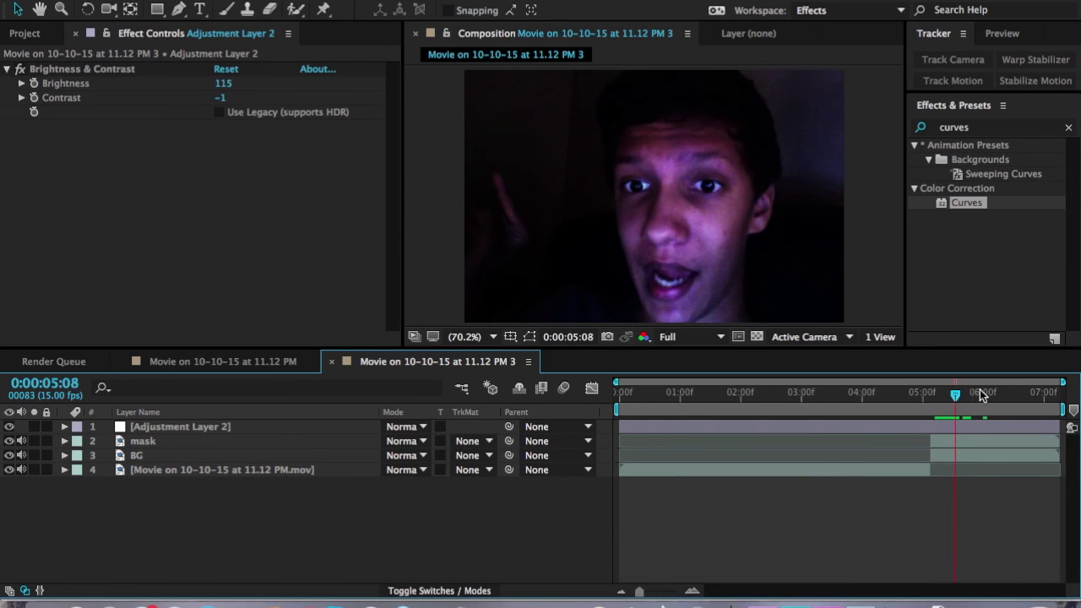
left_click(247, 358)
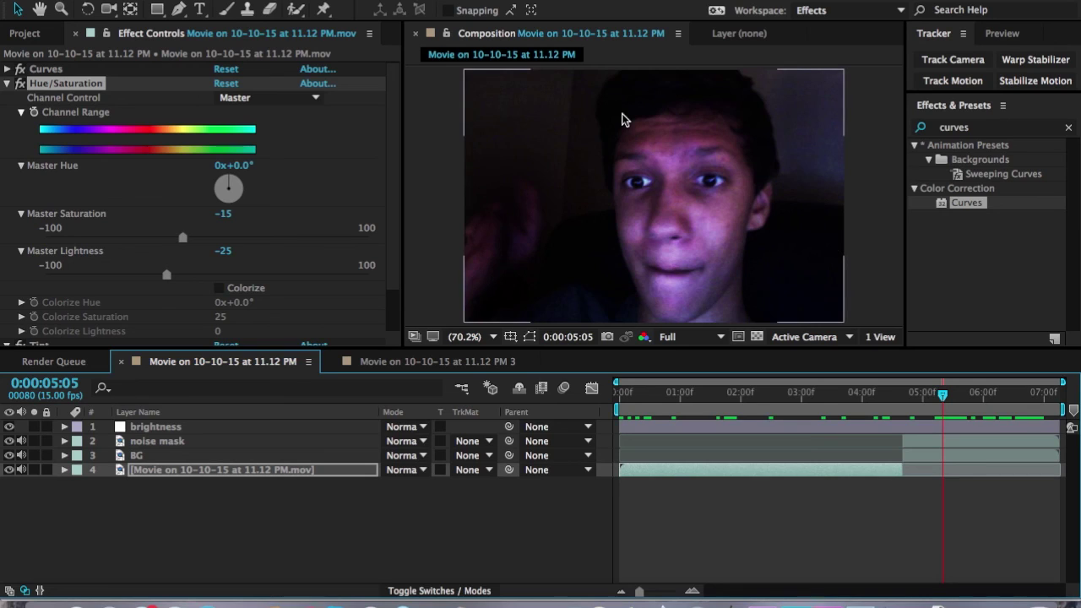
left_click(493, 337)
left_click(490, 335)
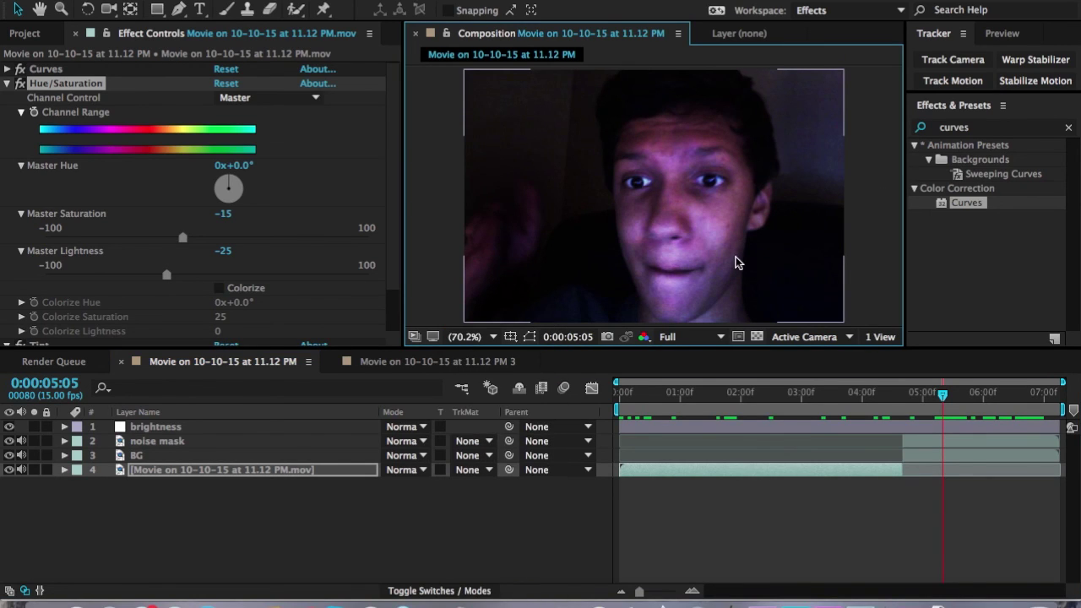